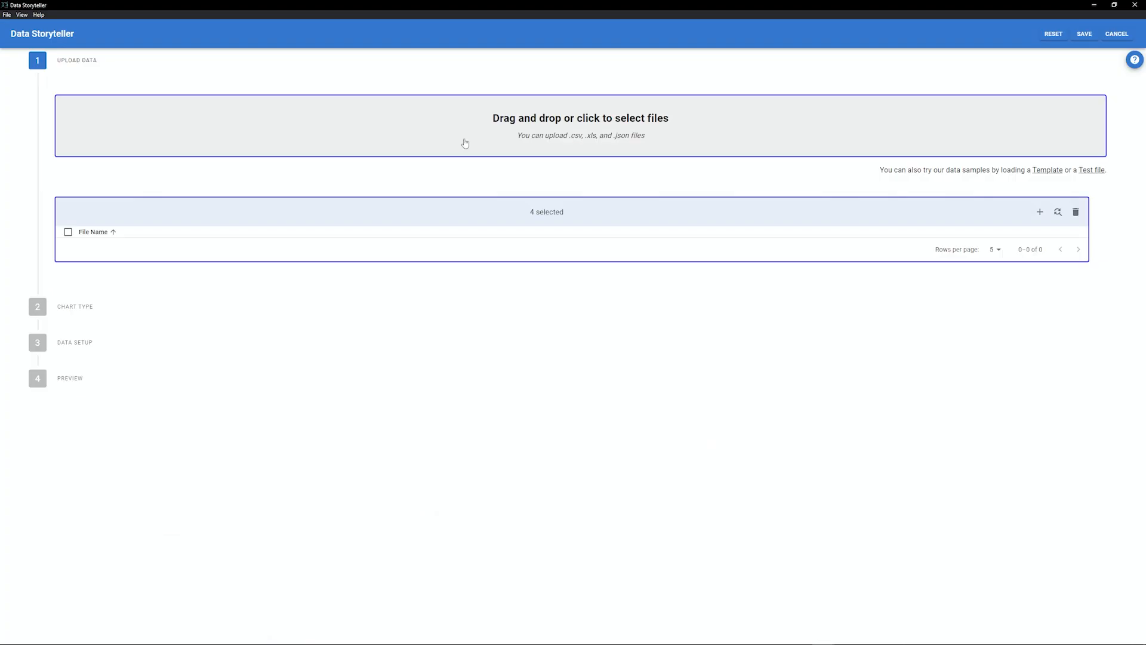
Upload the 2019-2020, 2020-2021 and 2021-2022 Top Shooters CSV files together, then add Top Shooters 2022-2023.csv
left_click(463, 143)
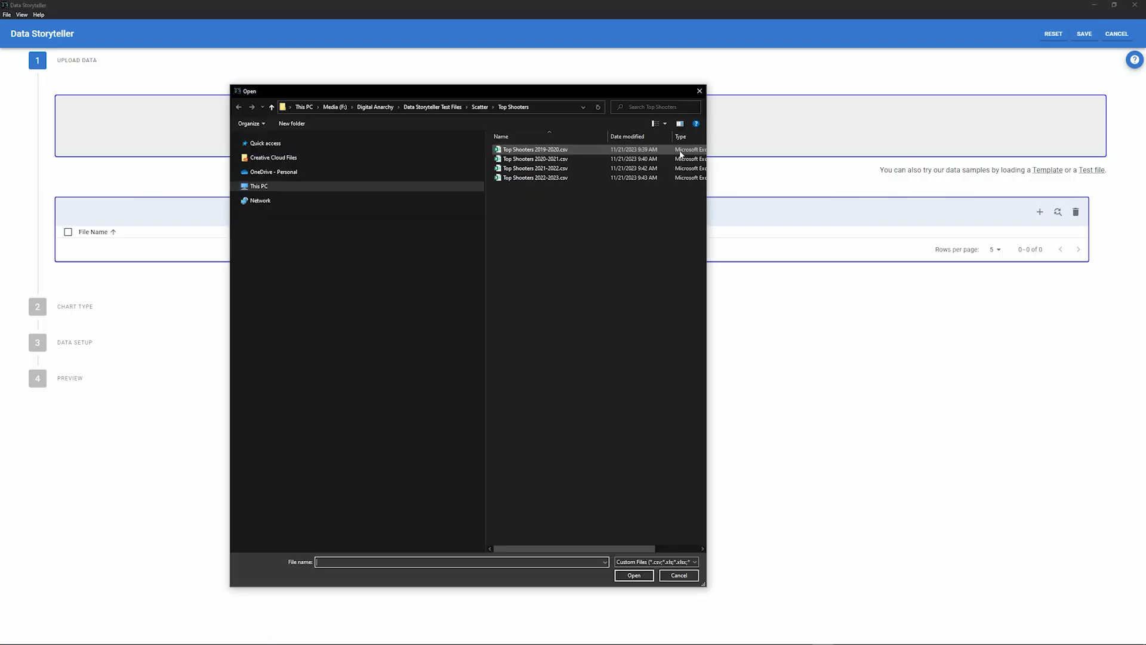
left_click(526, 150)
left_click(527, 160, "ctrl")
left_click(527, 169, "ctrl")
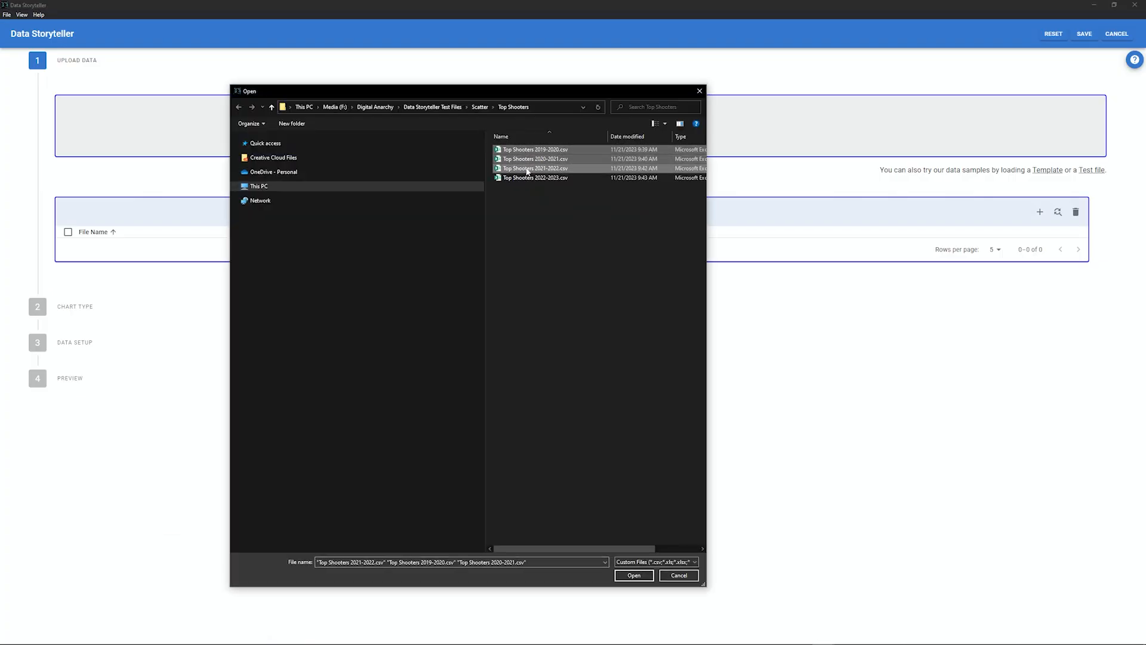
left_click(635, 575)
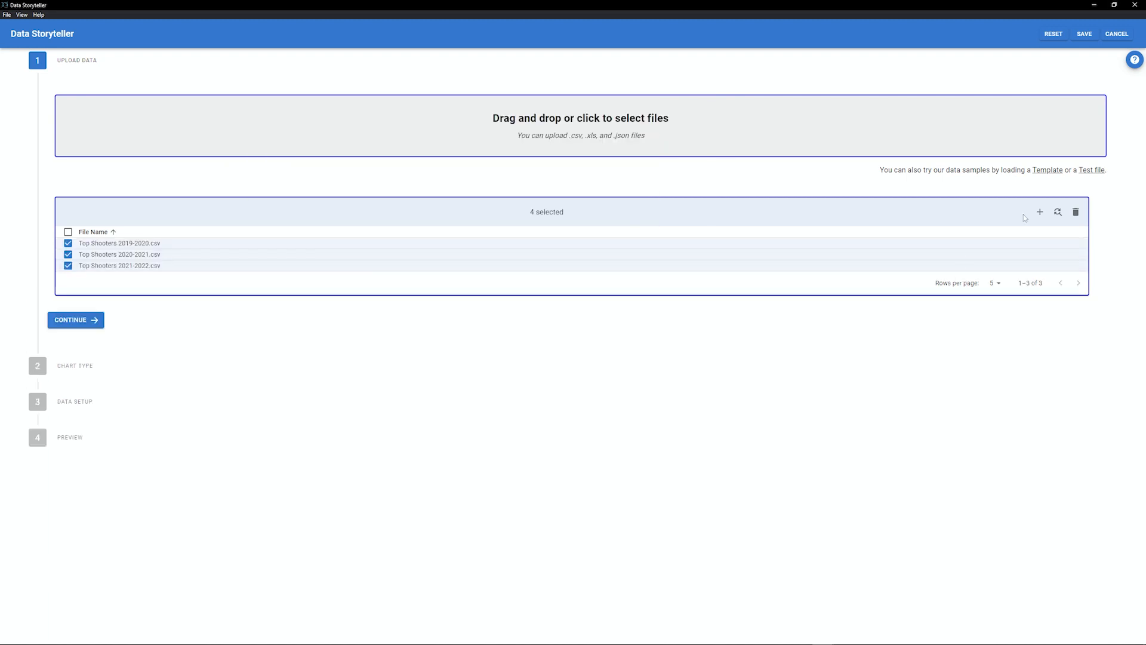
left_click(1039, 217)
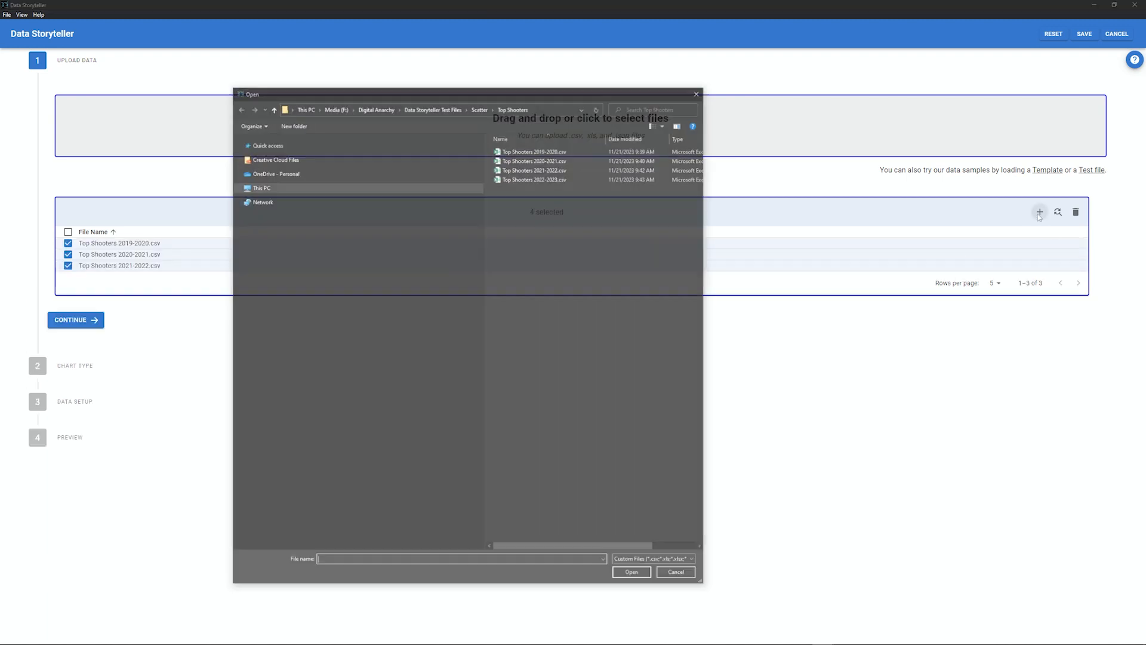
left_click(549, 180)
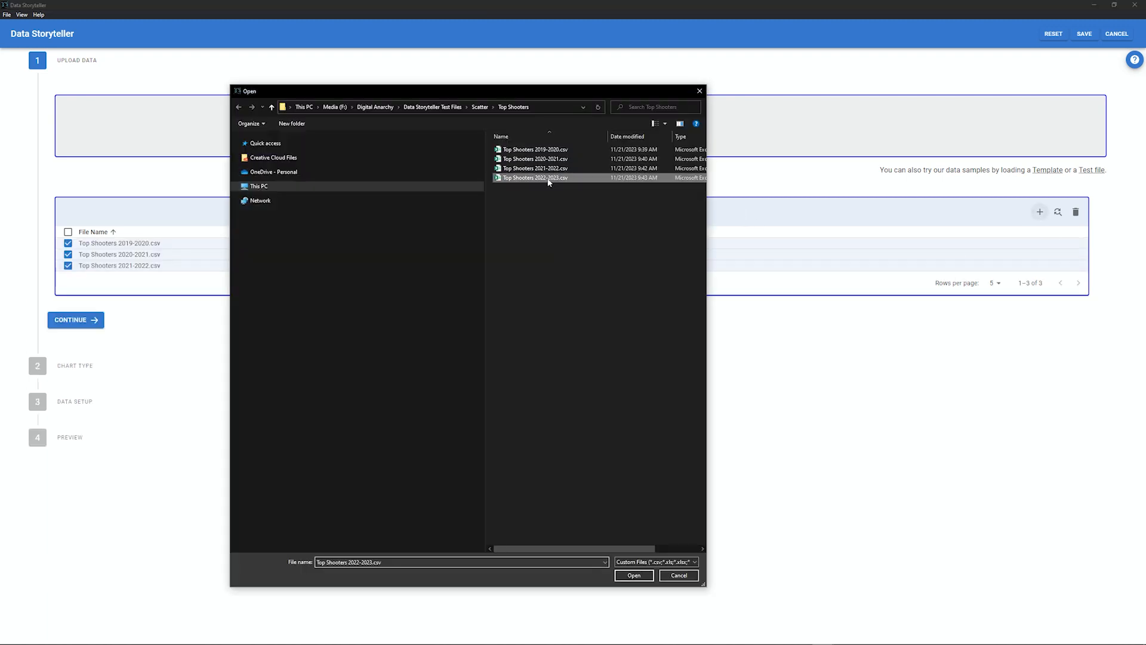
left_click(634, 575)
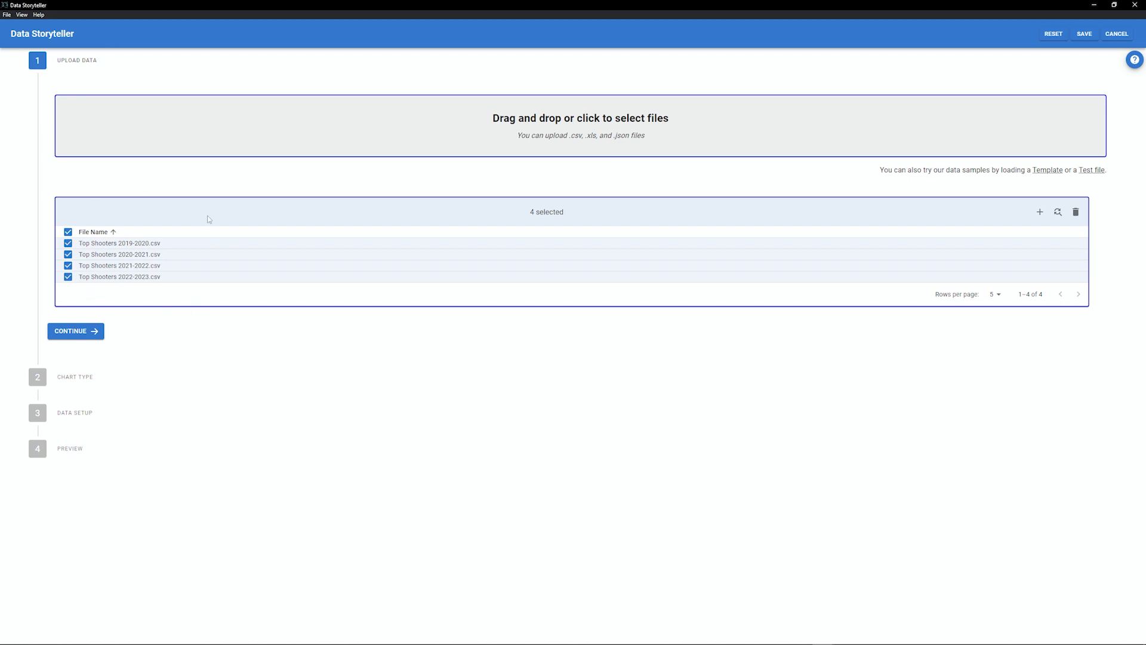
Continue with the uploaded files, choose Scatter as the chart type, and view the 2019-2020, 2020-2021 and 2021-2022 sheets
left_click(81, 333)
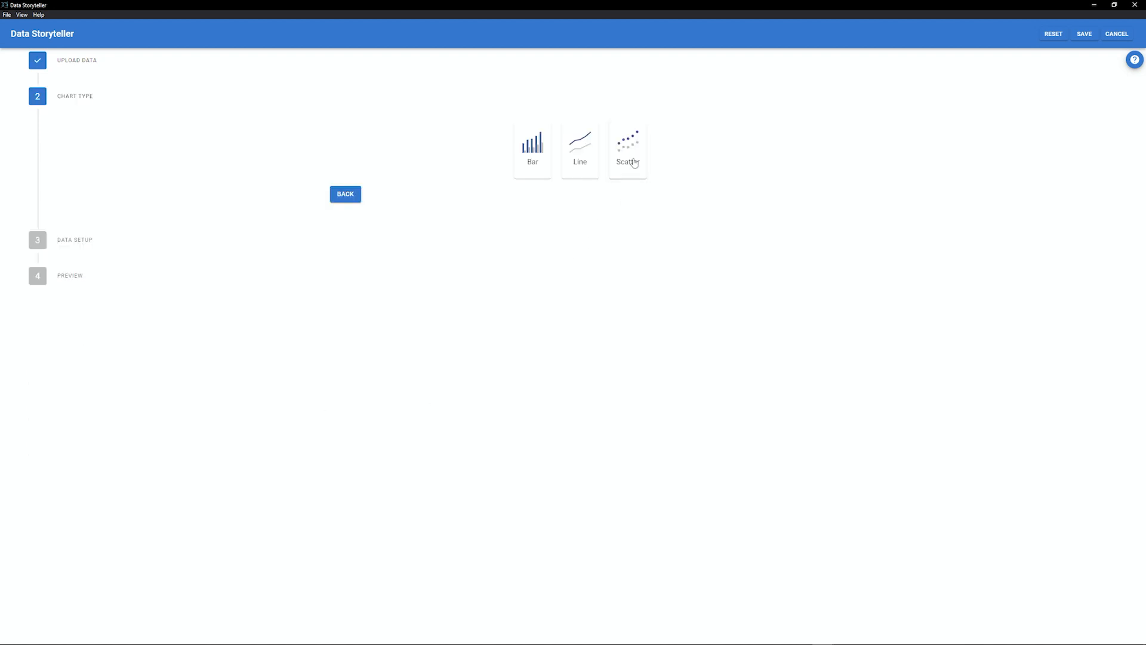
left_click(635, 163)
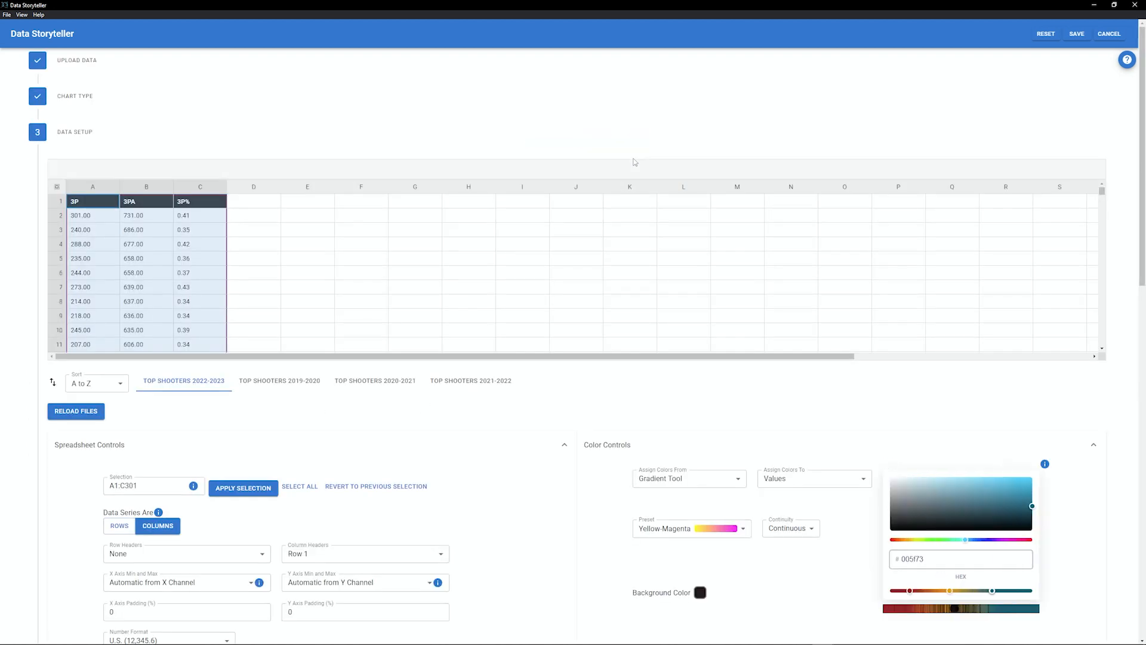
left_click(293, 385)
left_click(366, 381)
left_click(456, 384)
Sort the data sheets Z to A, return the sorting to A to Z, and look through the sheets in order
left_click(121, 388)
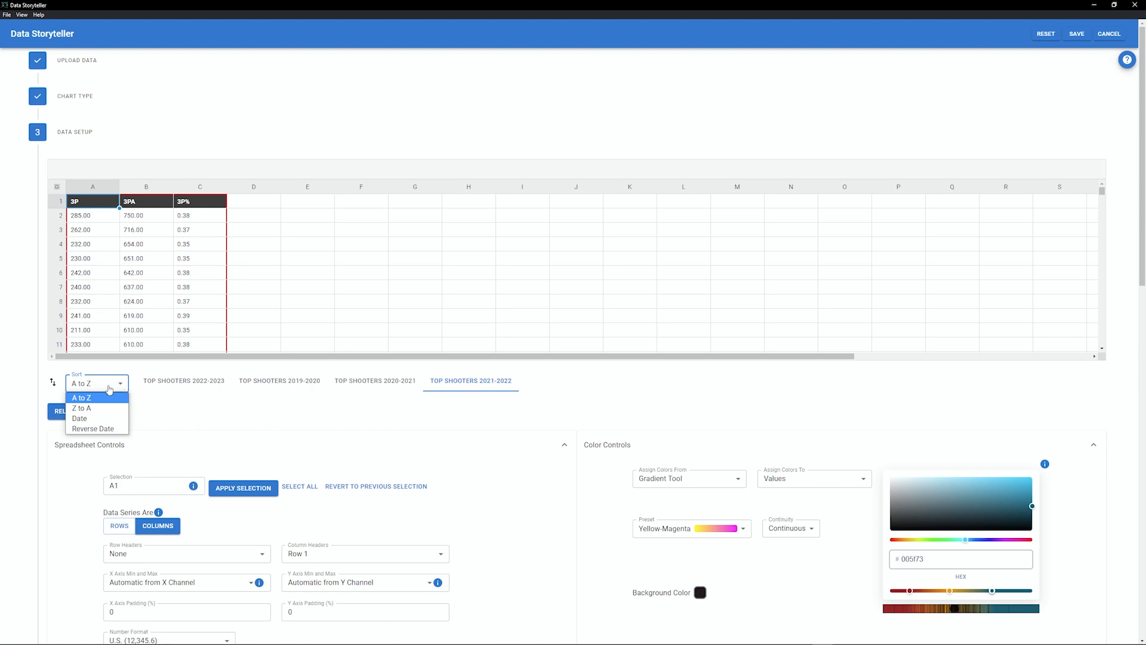
left_click(103, 407)
left_click(106, 385)
left_click(103, 398)
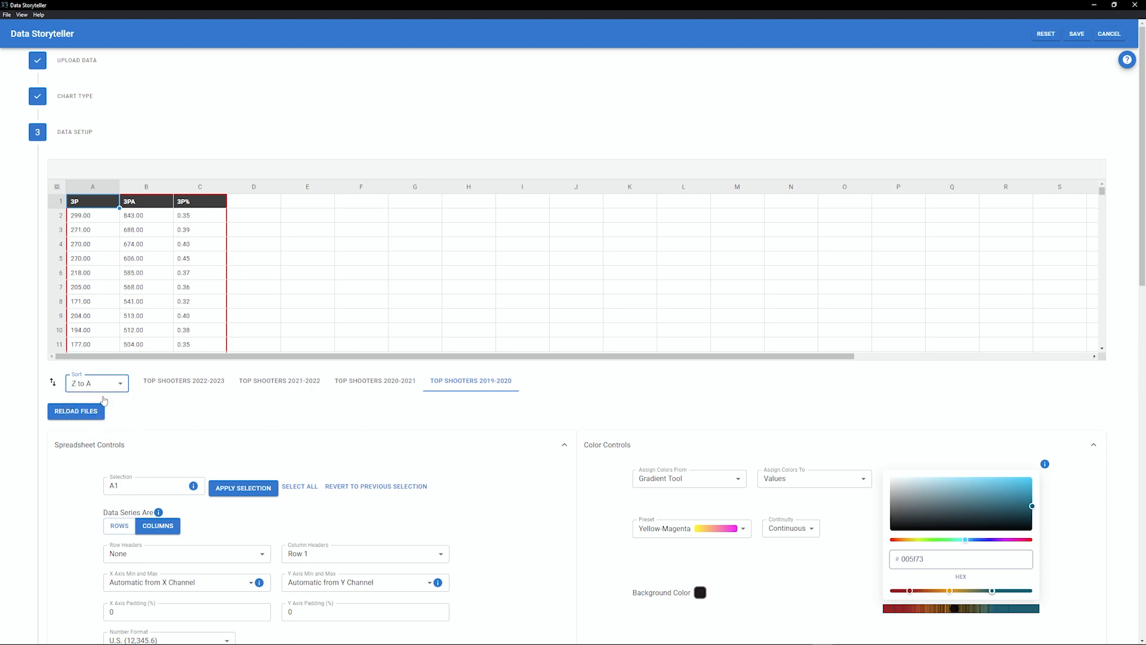
left_click(176, 387)
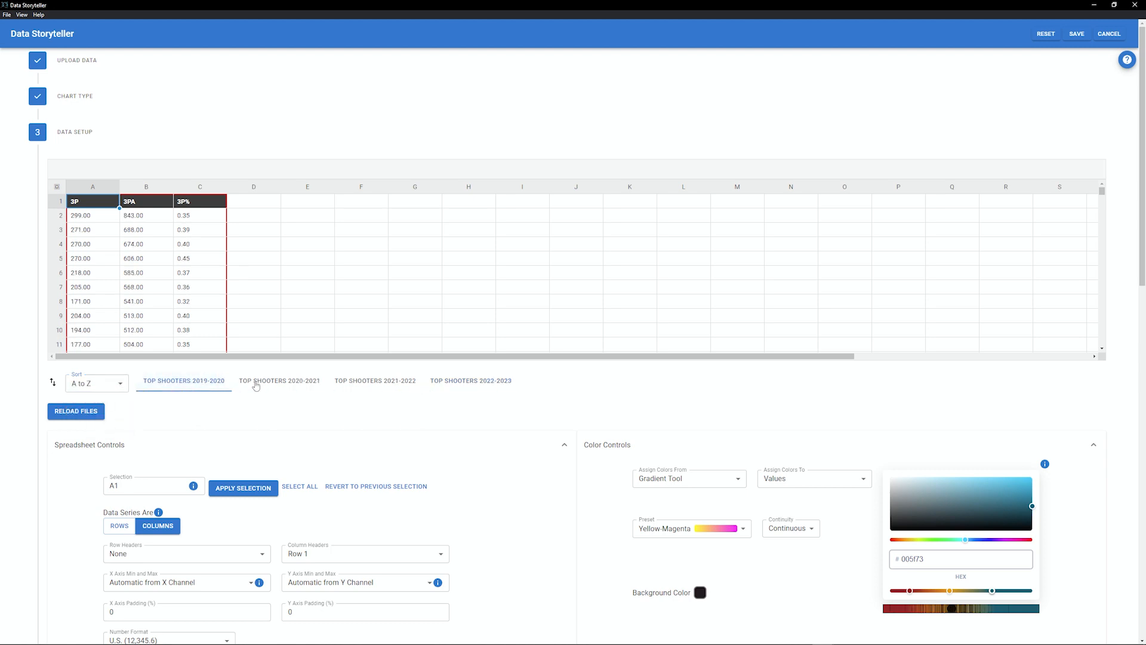
left_click(256, 386)
left_click(367, 382)
Limit the 2022-2023 sheet's data selection to cells A1:A10 and C1:C10, and apply that selection
left_click(62, 202)
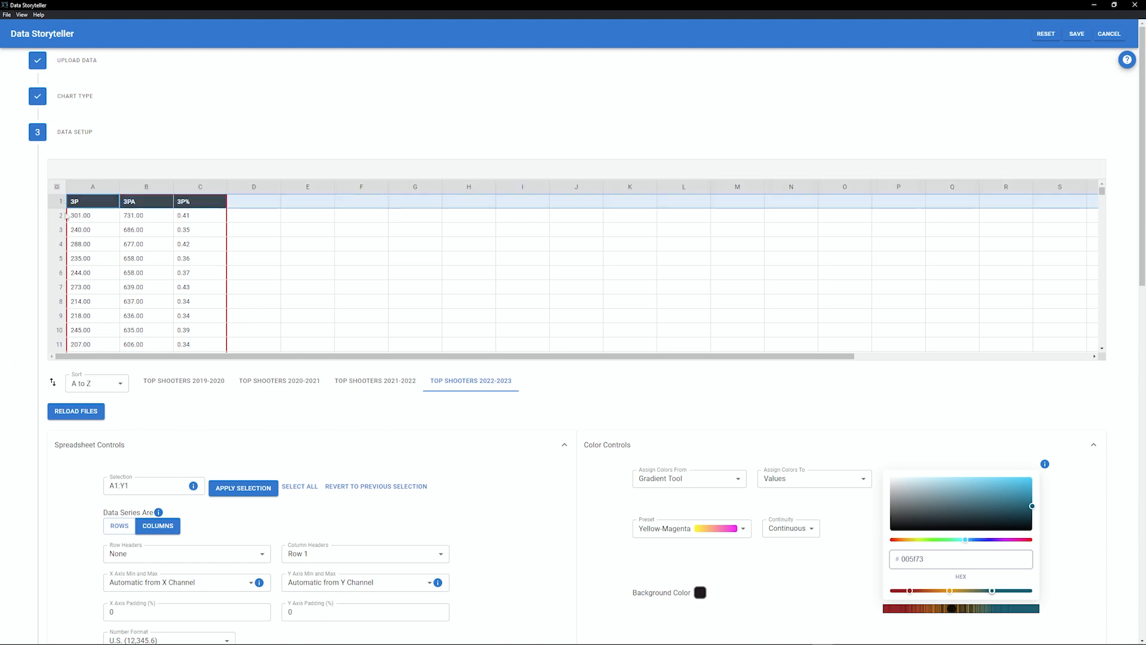
left_click(63, 301, "shift")
left_click_drag(86, 202, 105, 330)
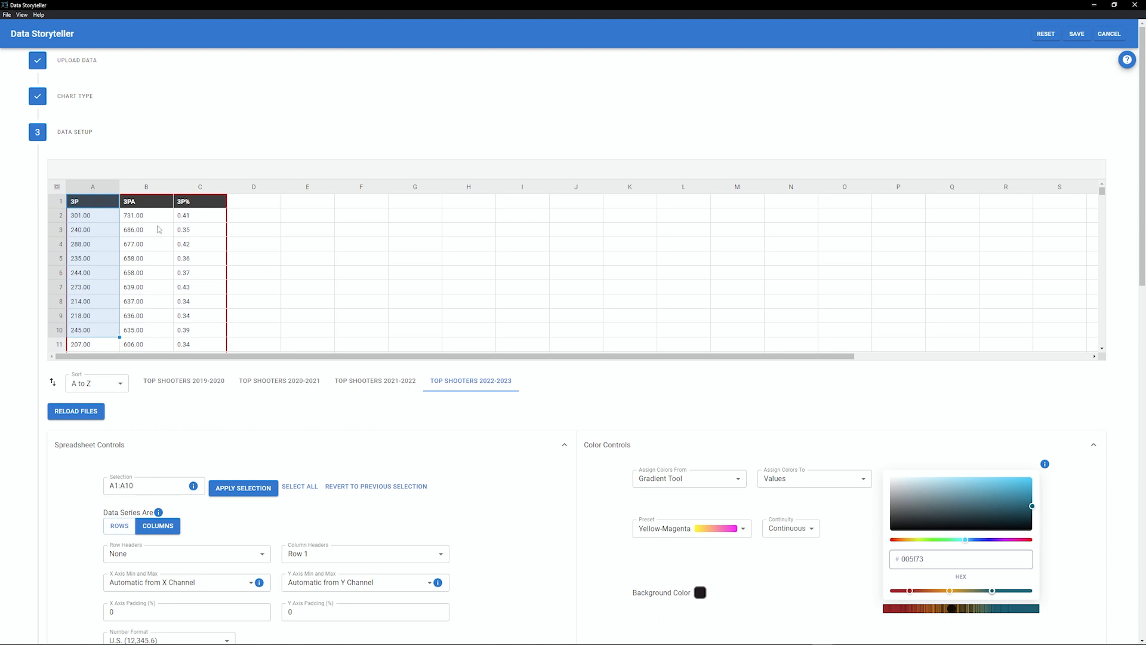
left_click_drag(188, 206, 204, 331)
left_click(243, 488)
Replace the 2022-2023 sheet's selection with columns a-c and apply it
left_click_drag(160, 485, 81, 483)
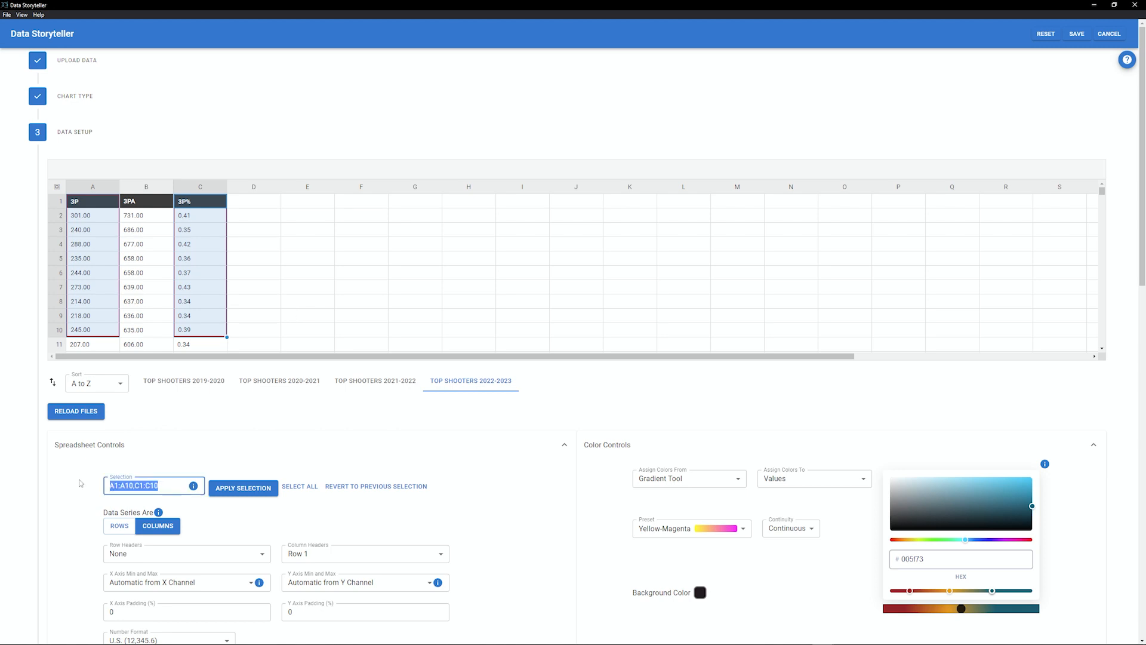
type("a-c")
left_click(251, 488)
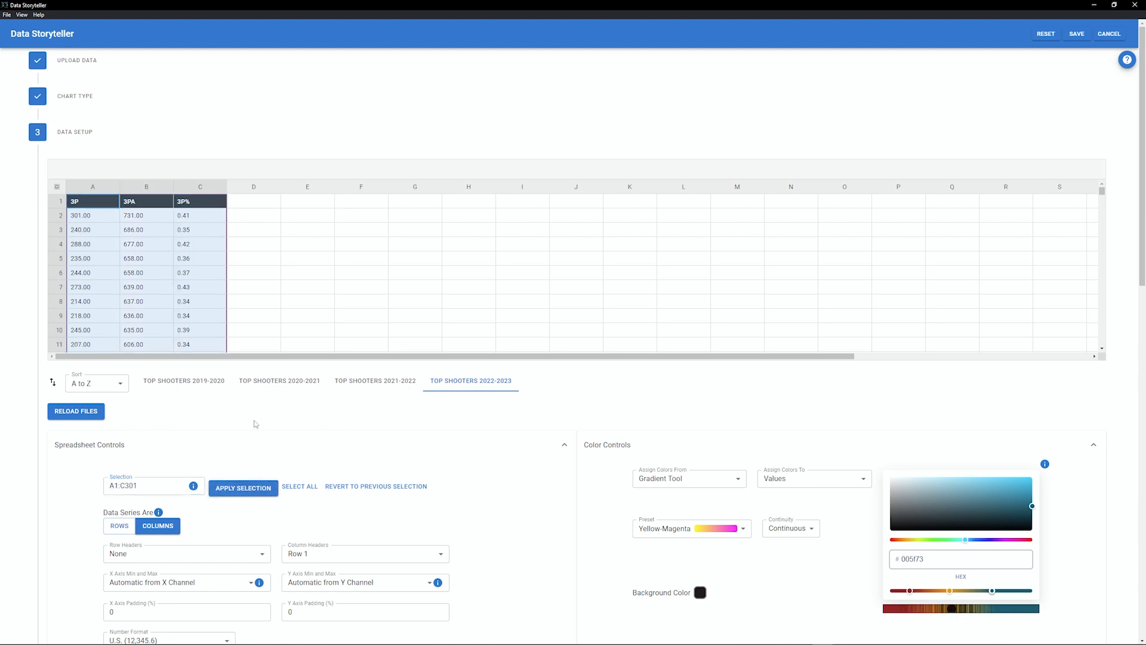
Check the cell selection on the other Top Shooters sheets and reload the data files
left_click(266, 382)
left_click(362, 382)
left_click(471, 383)
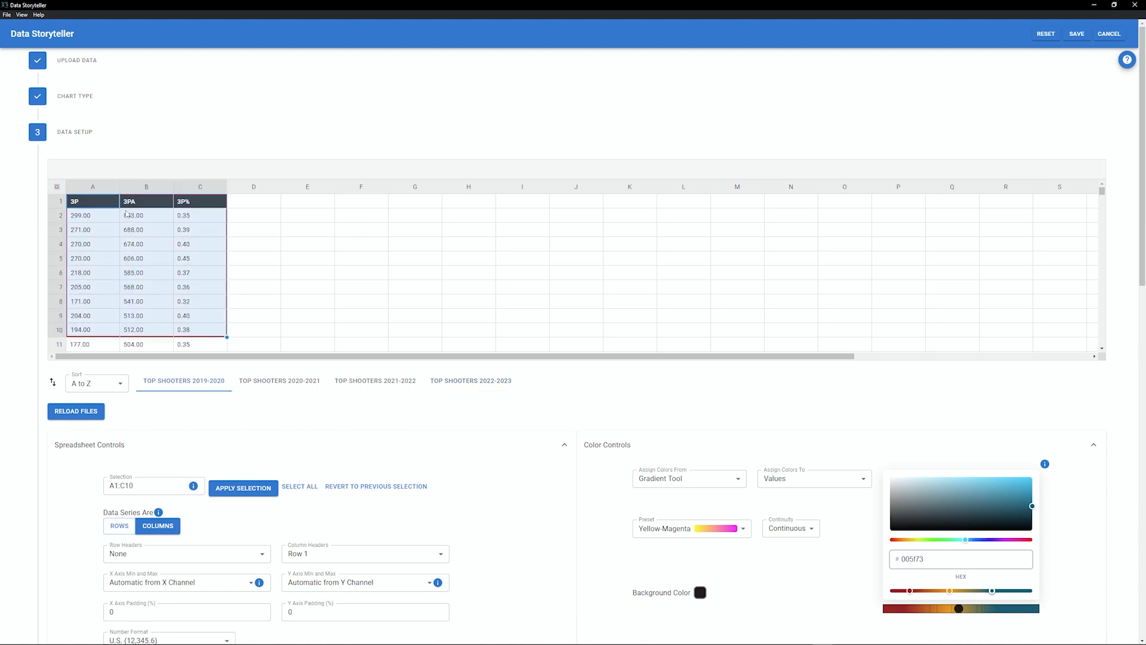
left_click(90, 416)
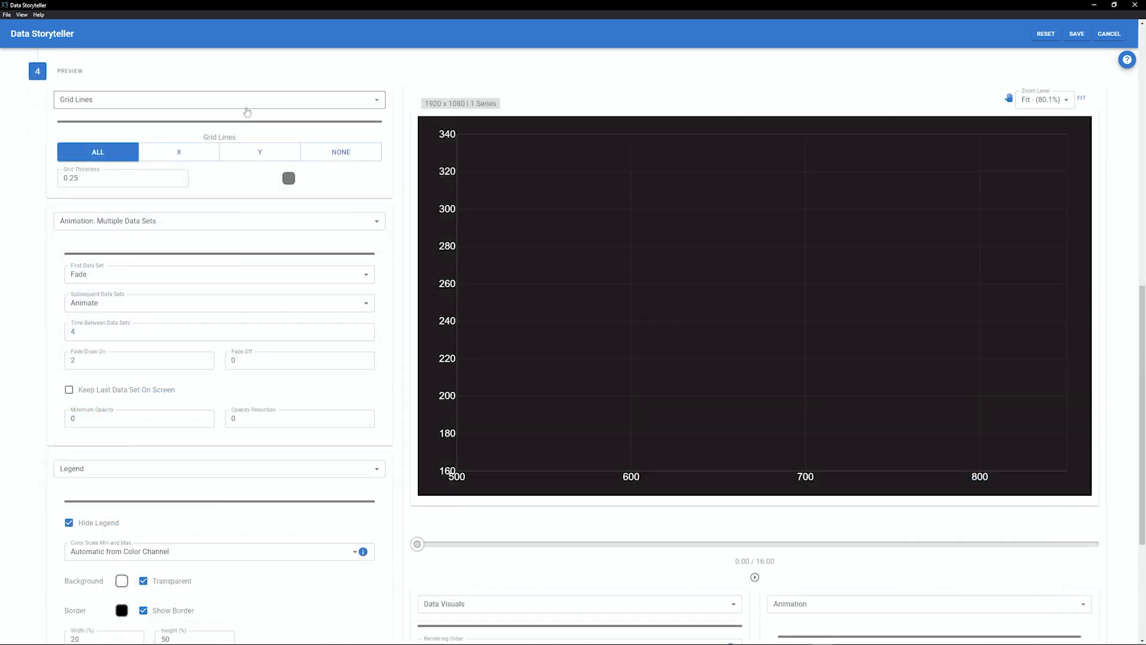
Try showing the legend, then scrub the chart preview through the animation to its end at 16.00
left_click(247, 104)
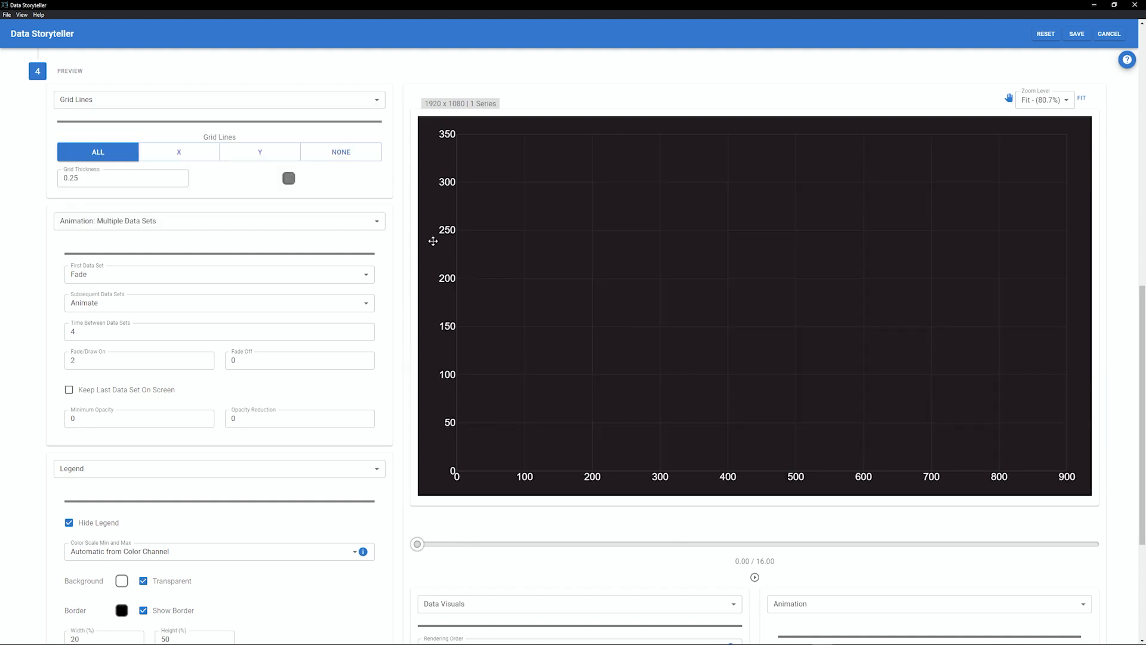
left_click(68, 522)
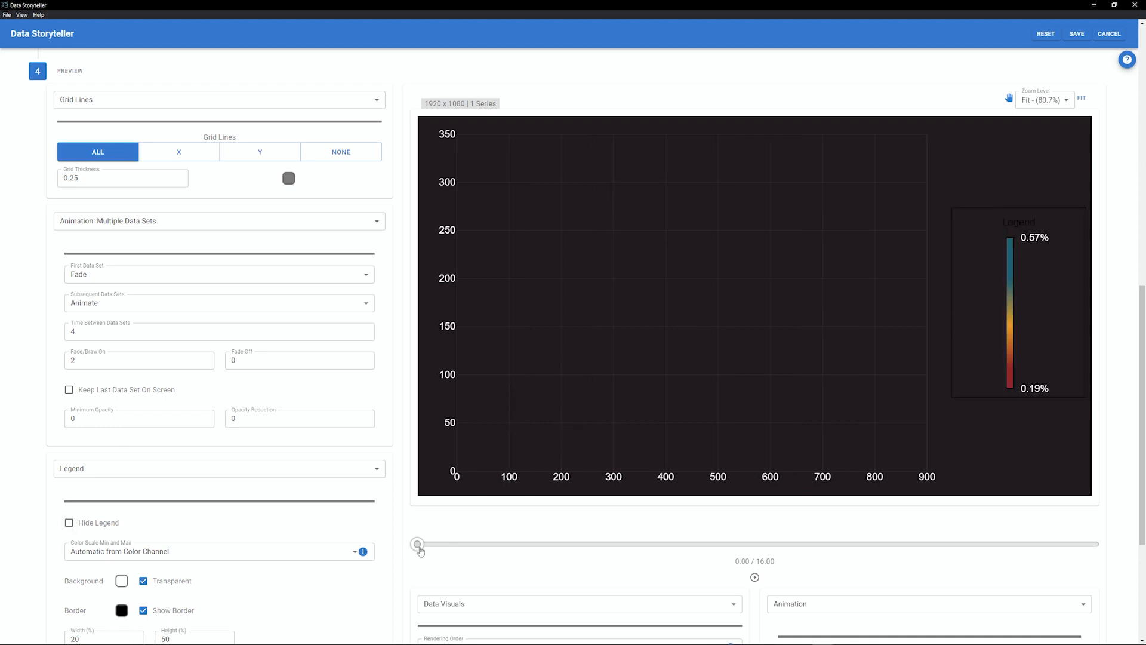
left_click_drag(420, 551, 908, 533)
left_click_drag(908, 533, 1043, 533)
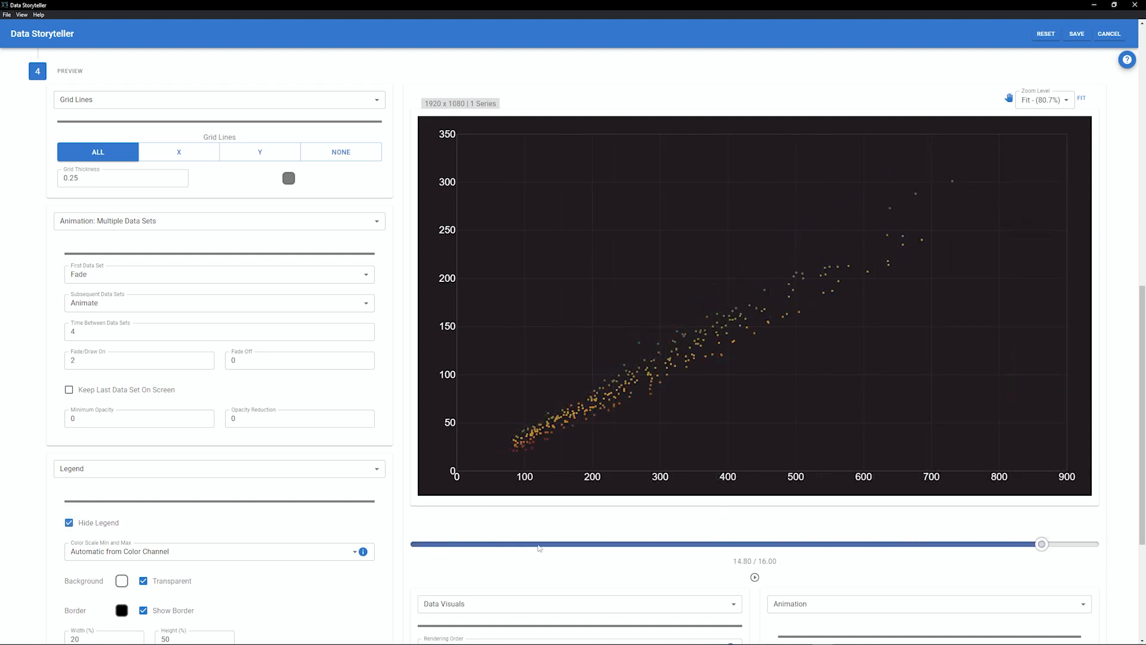
left_click_drag(539, 544, 1145, 577)
Show the Animation settings in place of the Grid Lines settings, above Animation: Multiple Data Sets
left_click(105, 221)
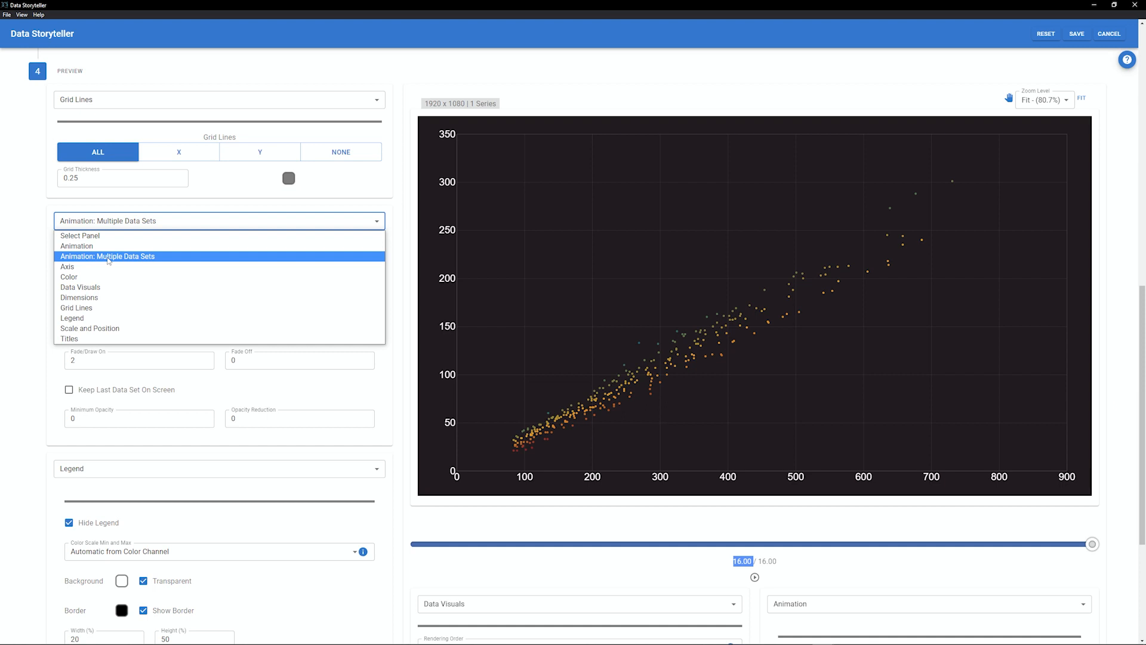
left_click(108, 258)
left_click(86, 100)
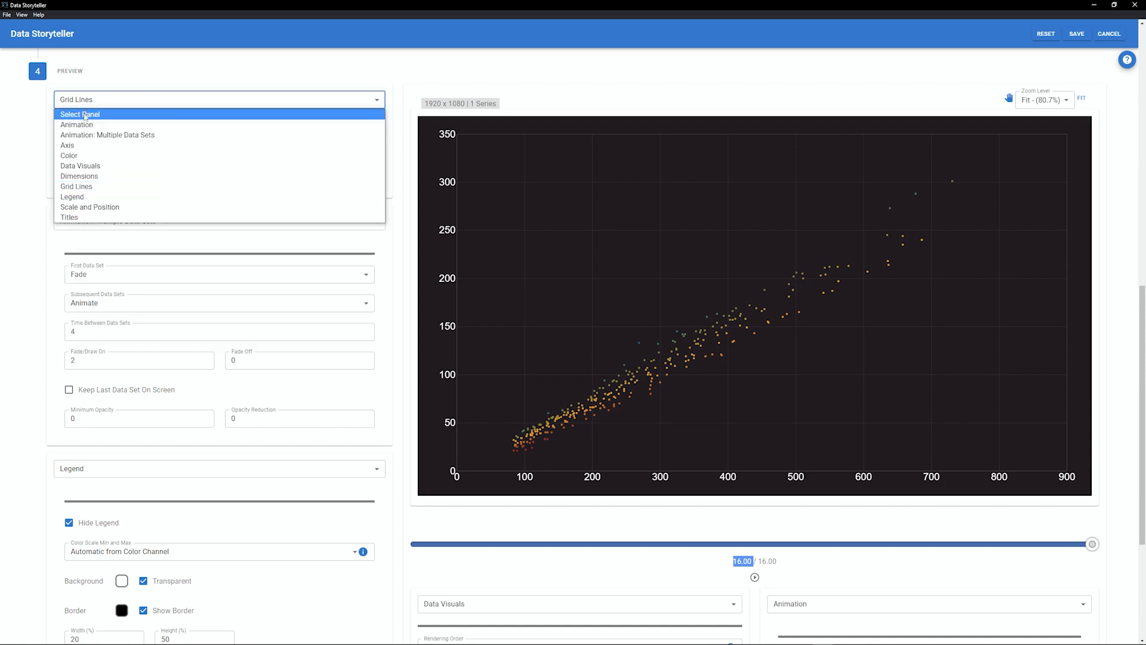
left_click(82, 126)
left_click(143, 304)
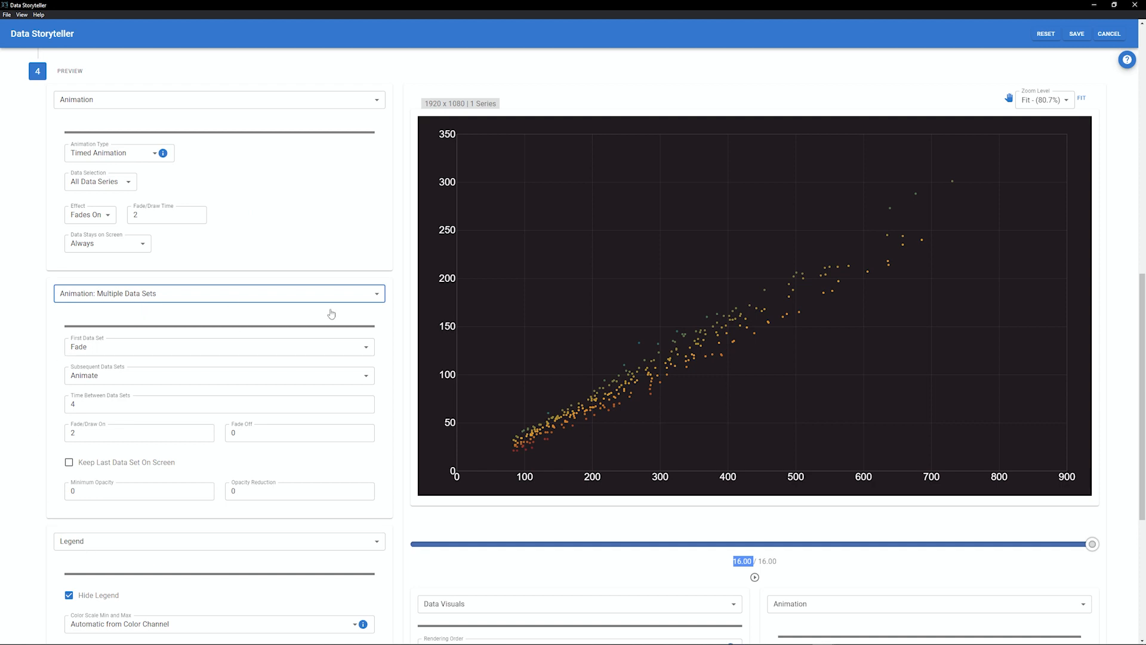
left_click(343, 217)
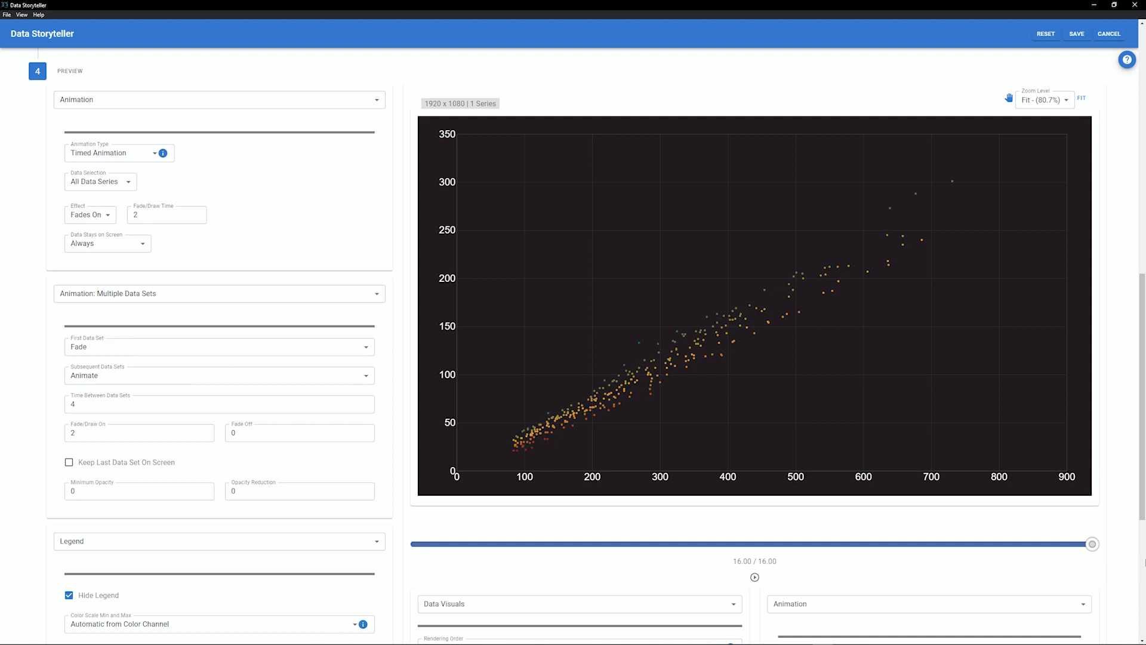
Choose Fade for the First Data Set and scrub the preview to 2.50 to inspect its fade-on
mouse_move(1096, 551)
left_click_drag(1097, 554, 510, 544)
left_click(191, 345)
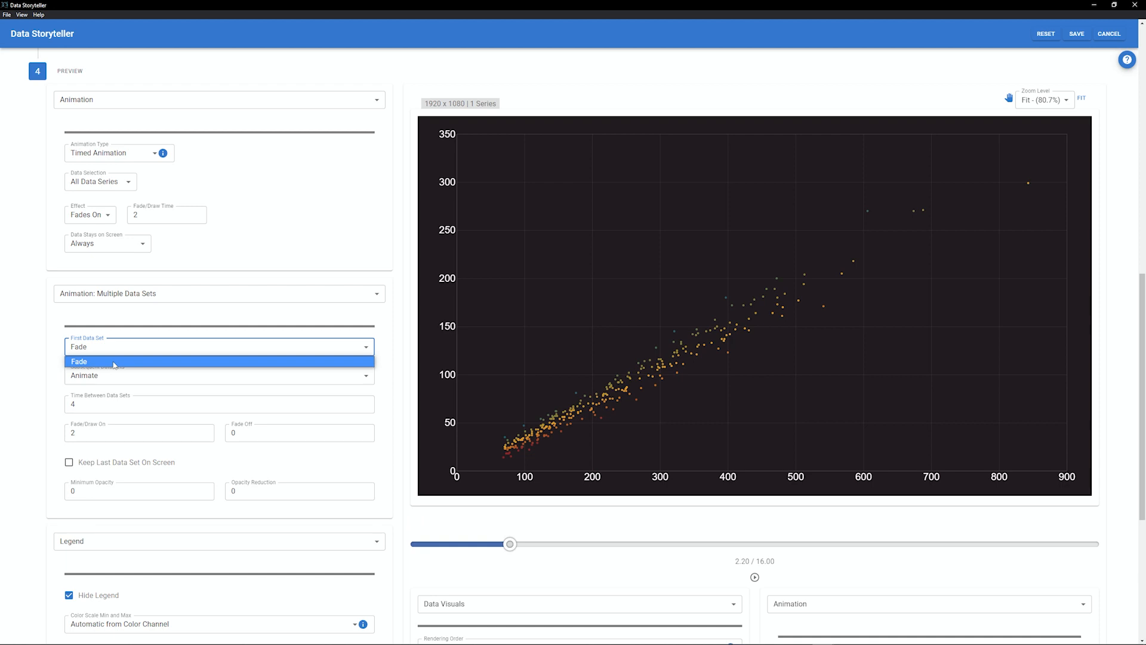
left_click(114, 362)
double_click(87, 430)
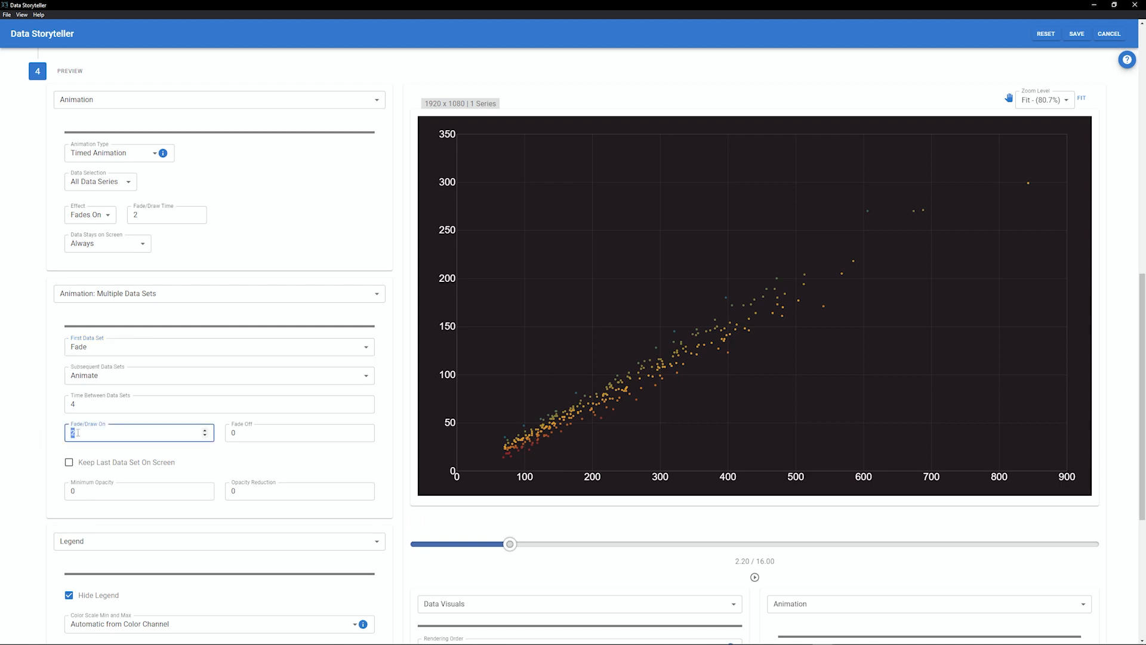
mouse_move(510, 543)
left_mouse_down()
mouse_move(418, 543)
mouse_move(523, 544)
left_mouse_up()
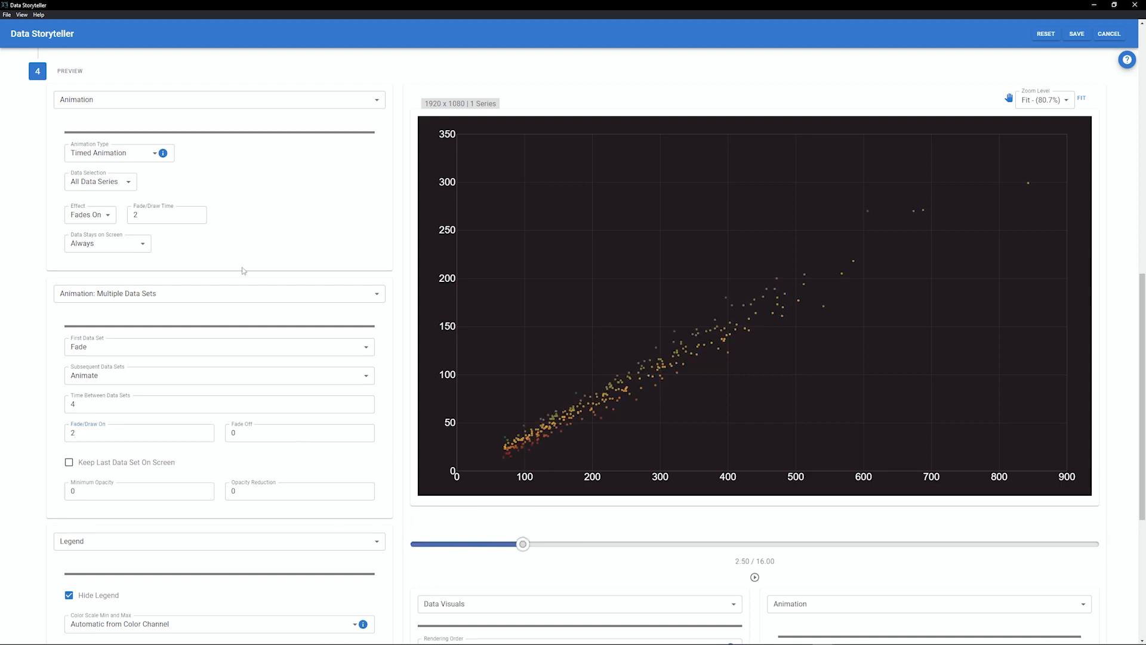
Set Subsequent Data Sets to Fade and the Fade Off time to 2
left_click(106, 384)
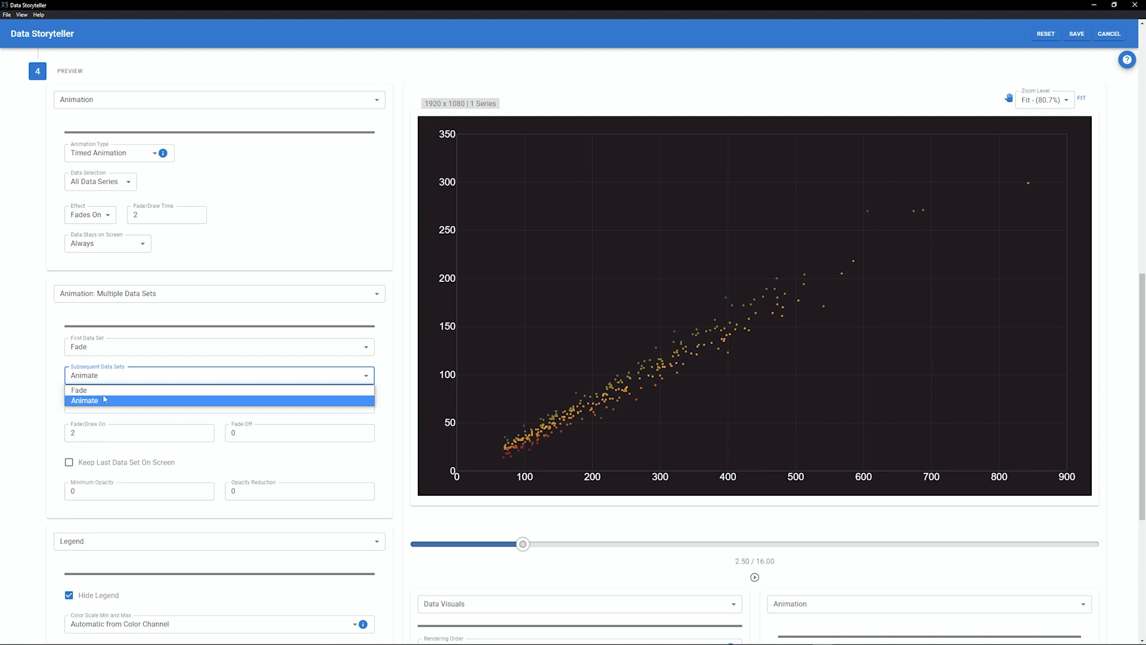
left_click(105, 391)
left_click(126, 432)
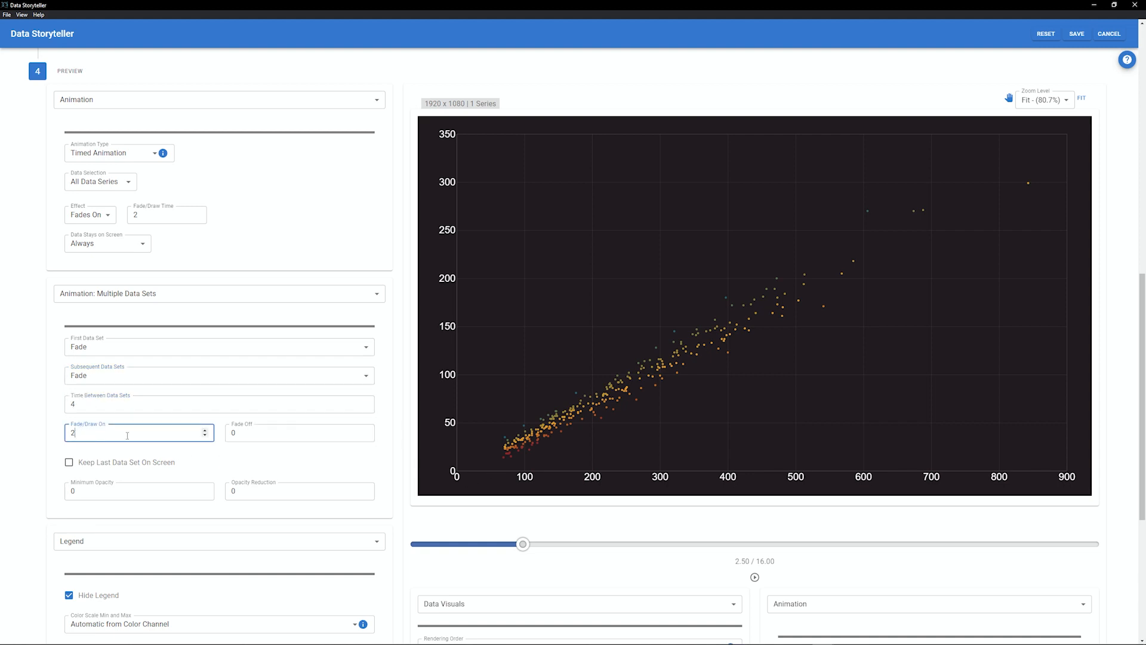
left_click(302, 431)
key("BackSpace")
type("2")
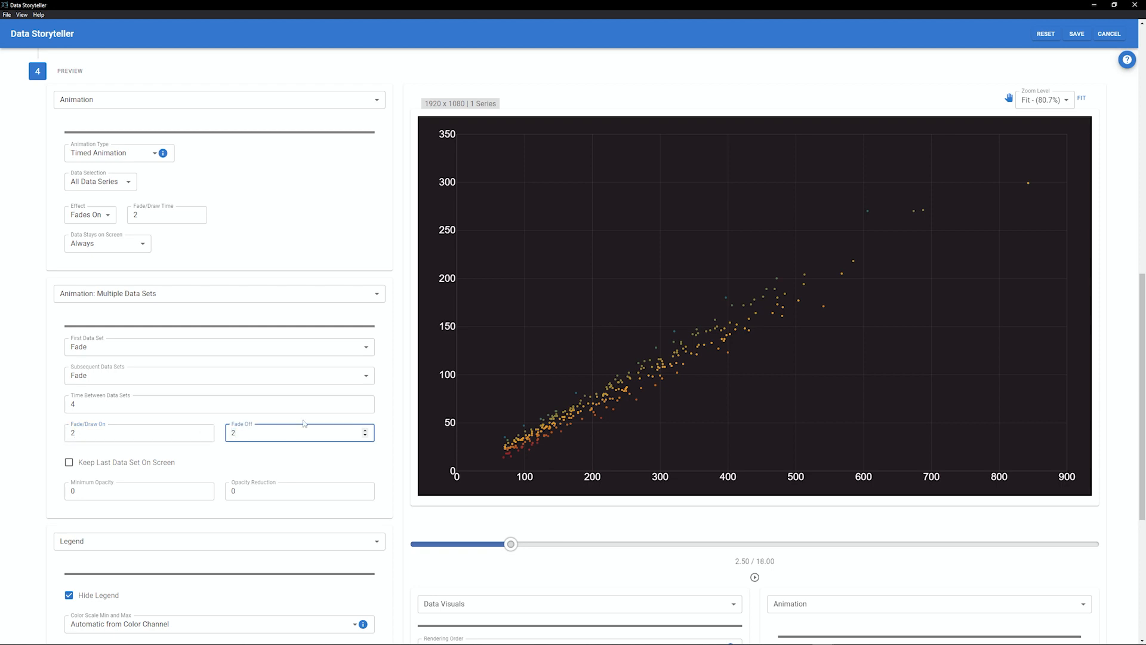
Return Subsequent Data Sets to Animate and the Fade Off time to 0
left_click(166, 373)
left_click(127, 402)
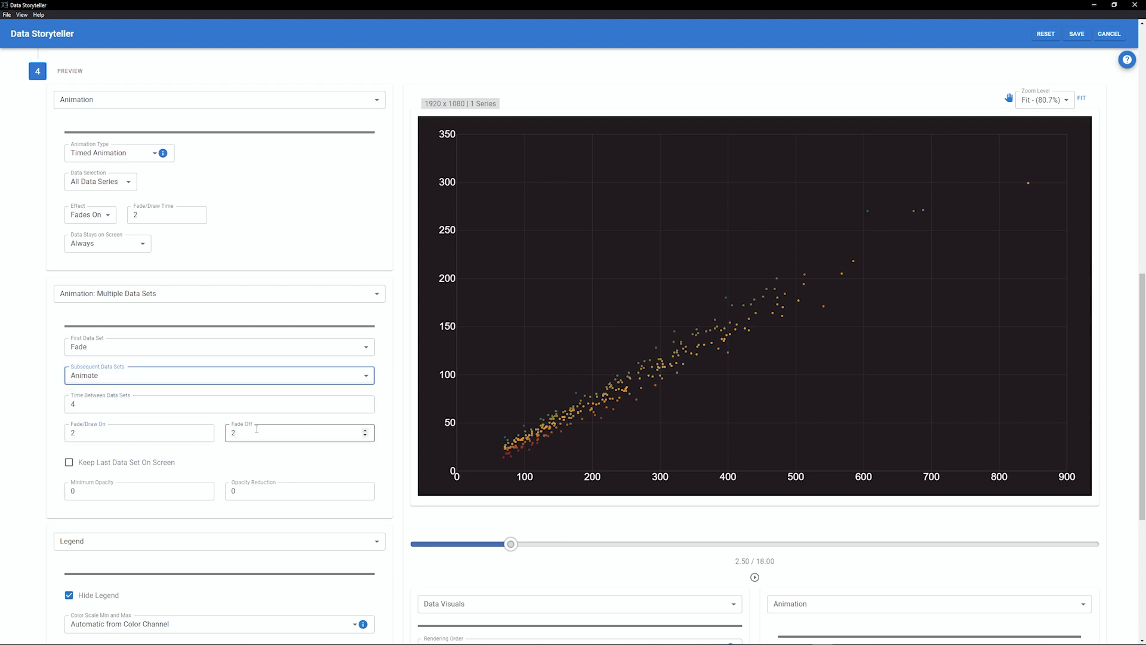
type("0")
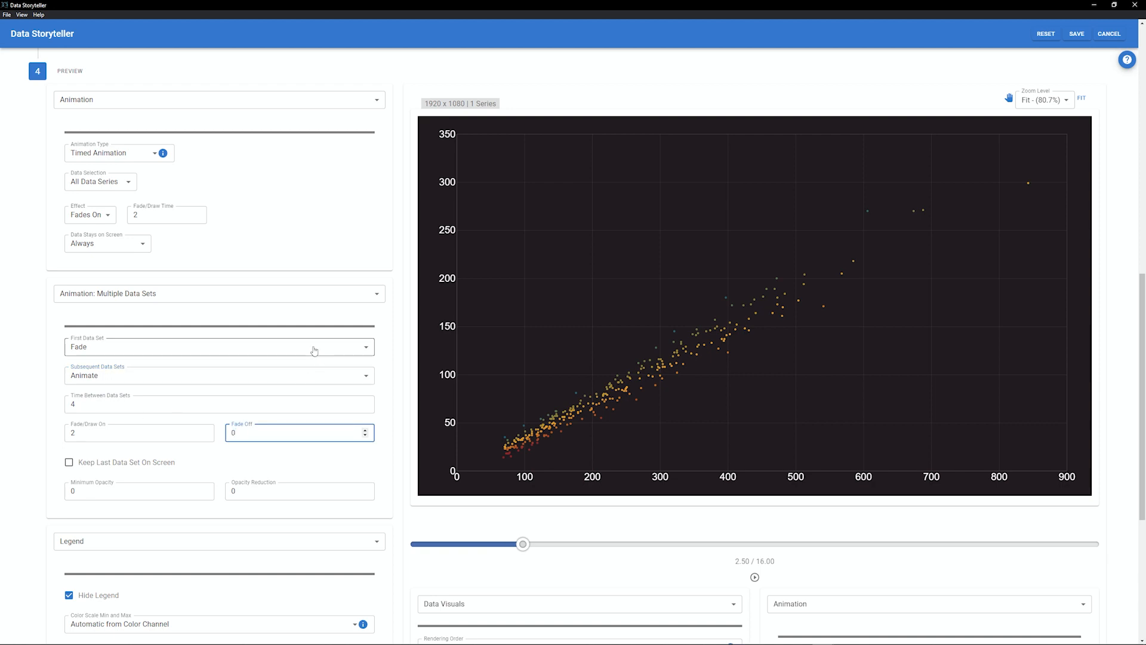
Open the Time Between Data Sets value for editing in the multiple data sets animation settings
left_click(112, 403)
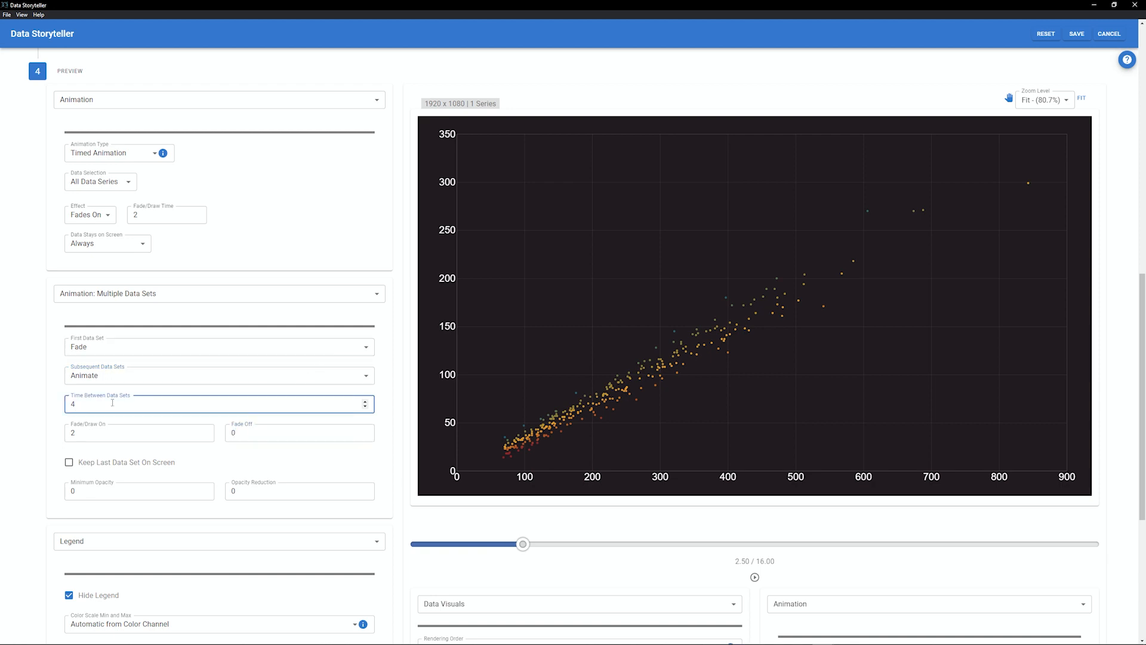
left_click_drag(112, 403, 27, 405)
key("Tab")
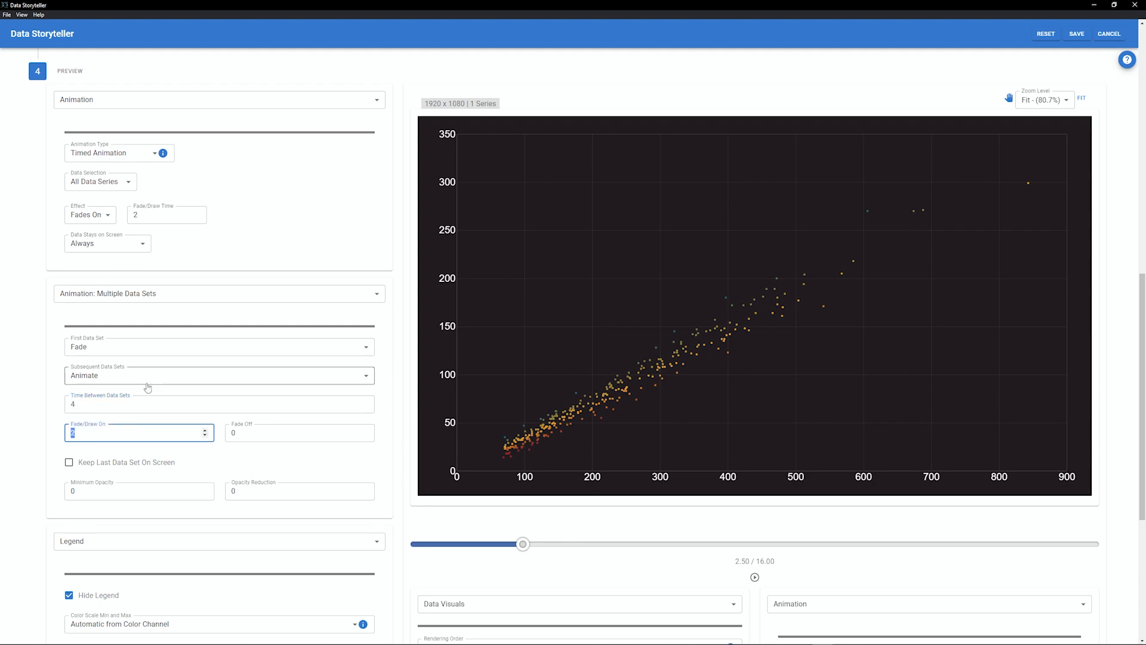
left_click_drag(143, 401, 20, 406)
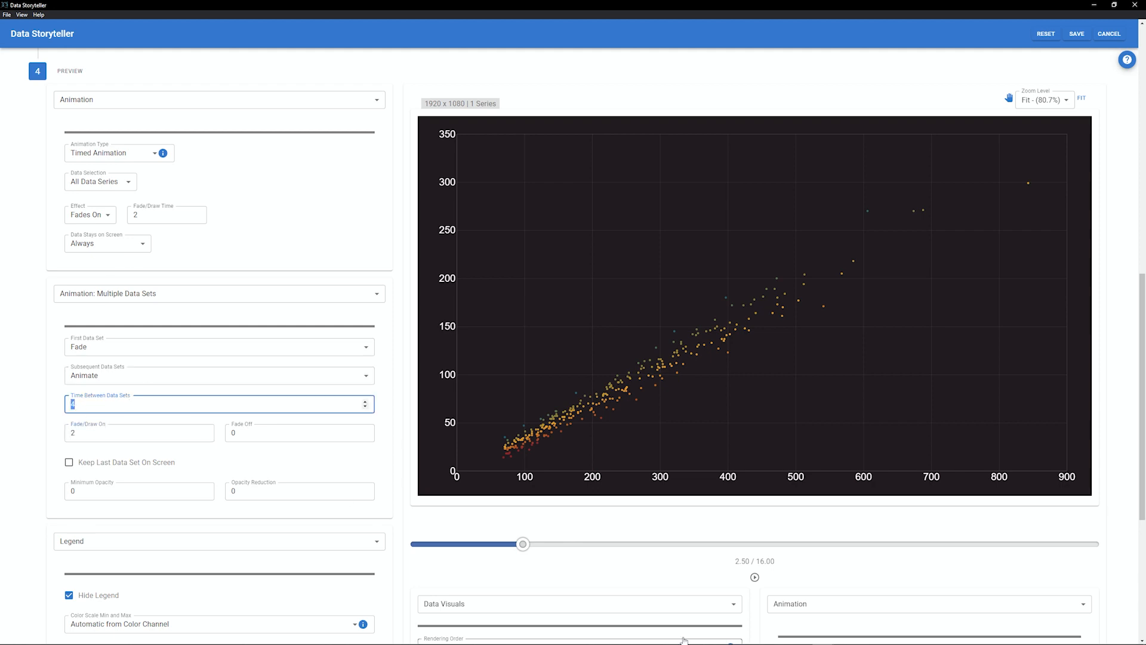
Play the data set animation, turn on Keep Last Data Set On Screen and scrub the preview to 16.00
left_click(754, 577)
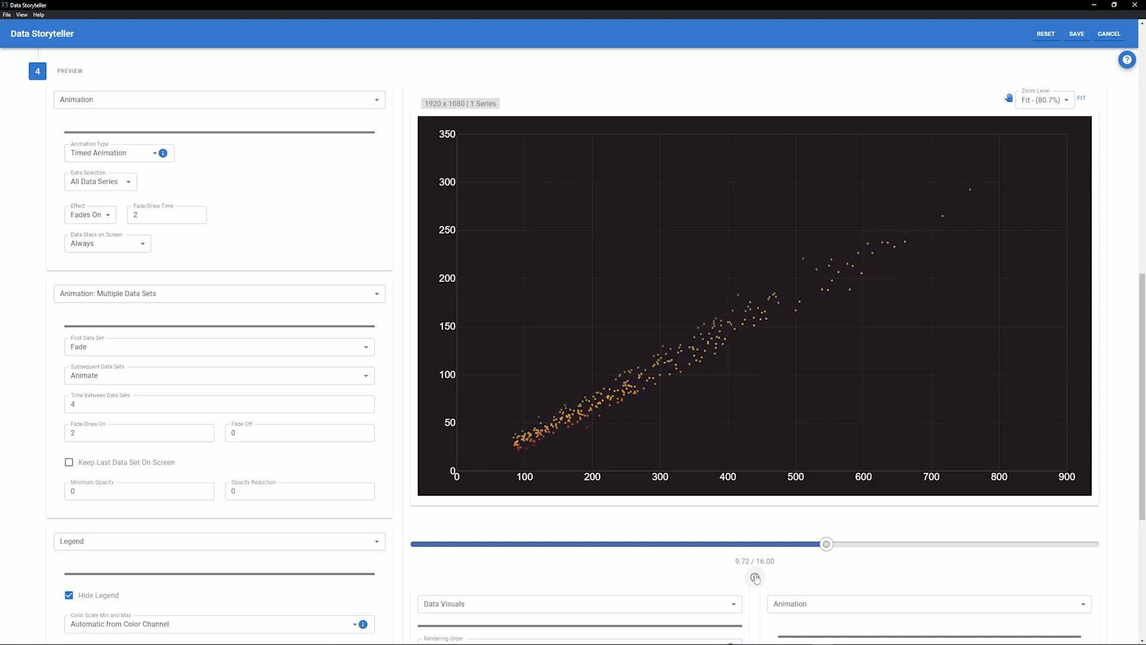
left_click(756, 577)
left_click(69, 463)
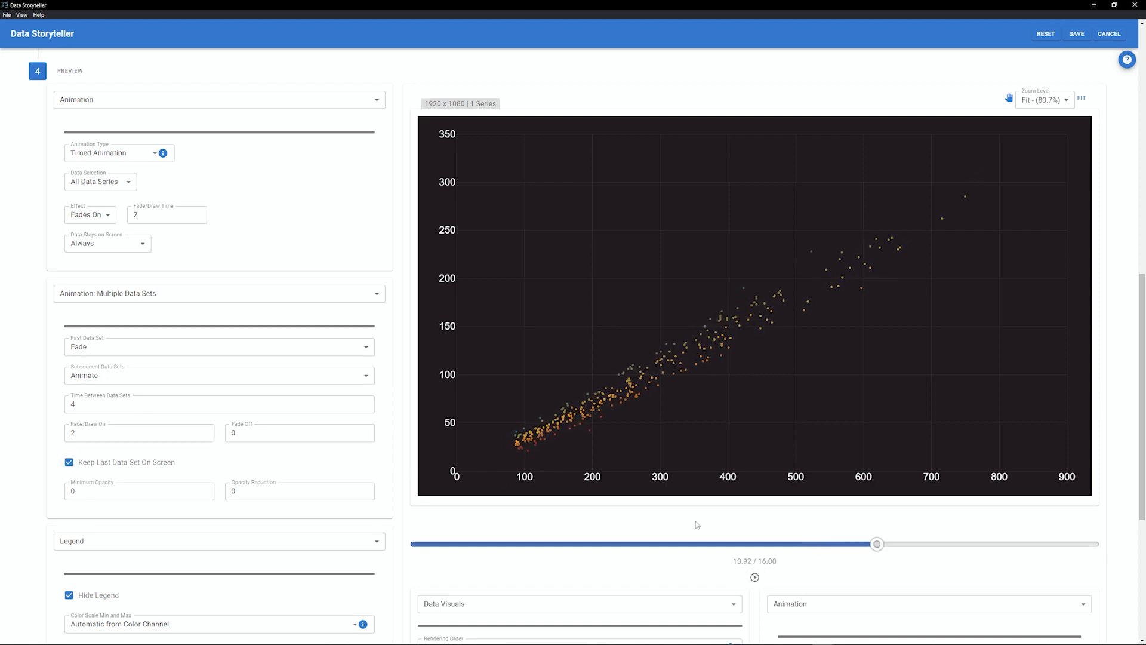
left_click_drag(878, 544, 1145, 527)
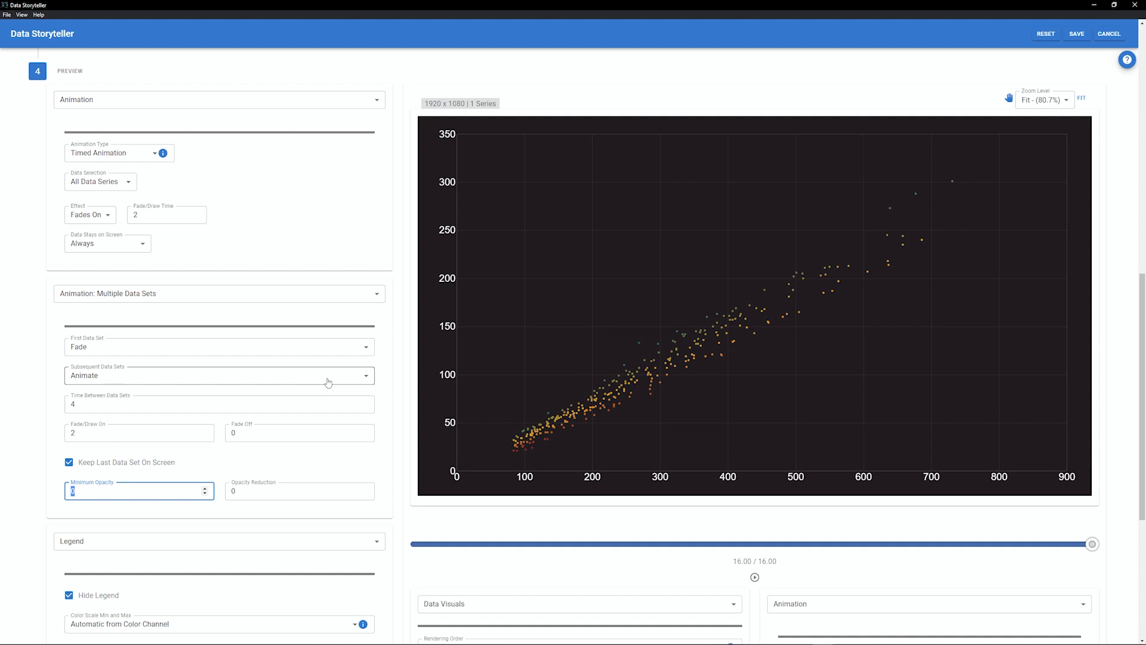
Set Minimum Opacity for the multiple data sets to 25 and scrub the preview to 14.10
left_click(157, 491)
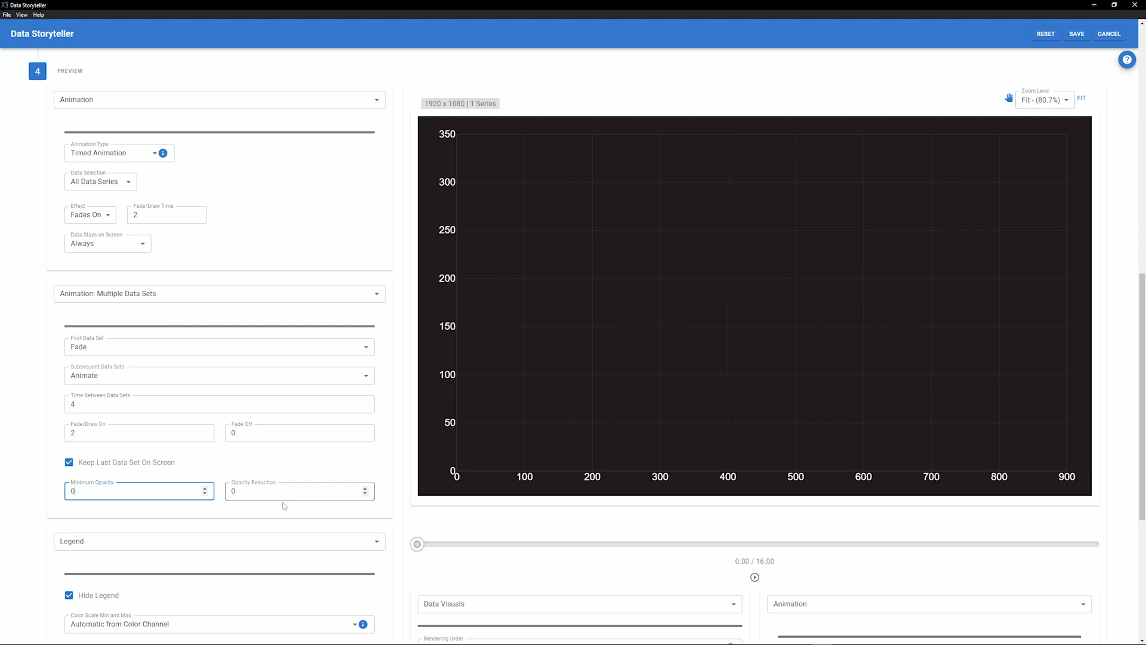
left_click_drag(431, 547, 705, 554)
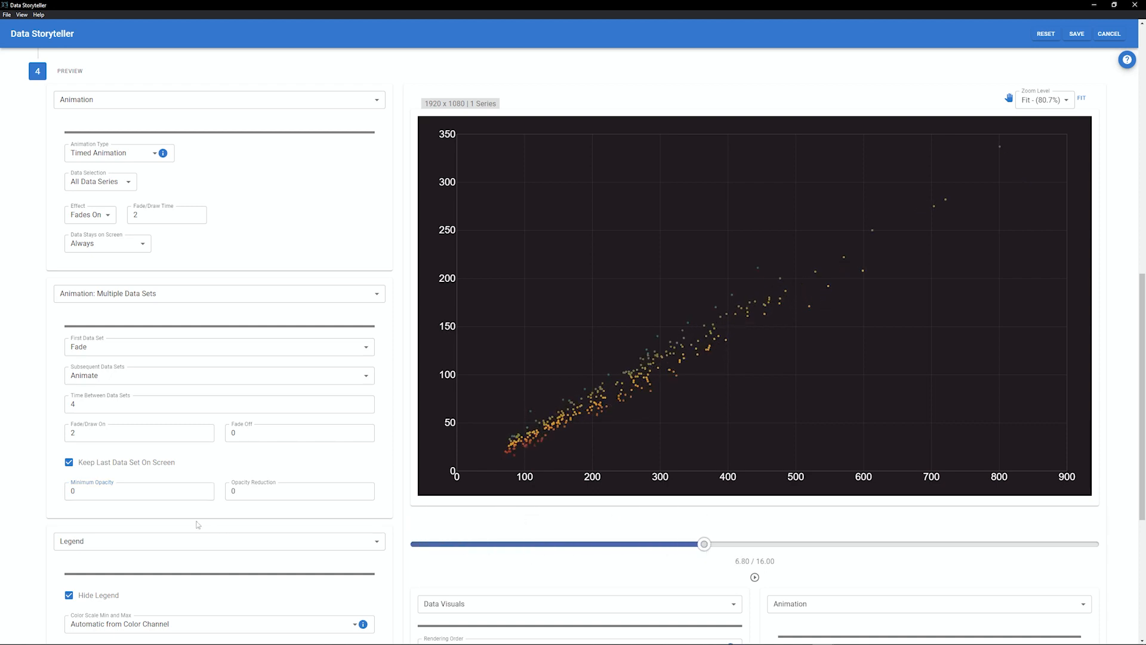
double_click(165, 490)
type("25")
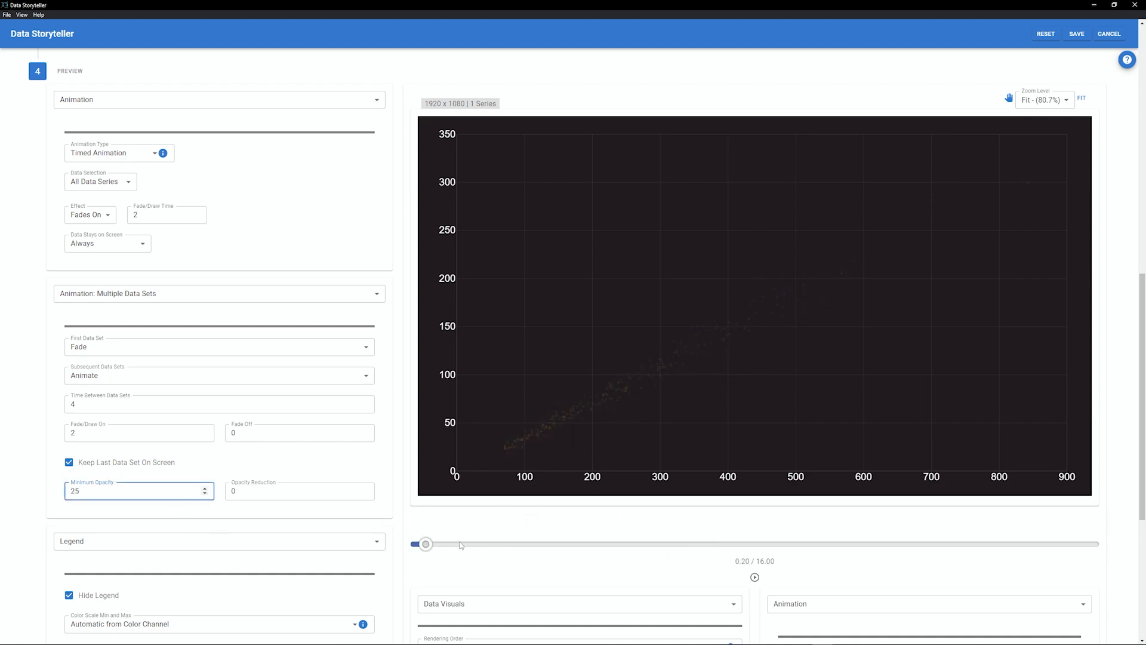
left_click_drag(427, 549, 1016, 574)
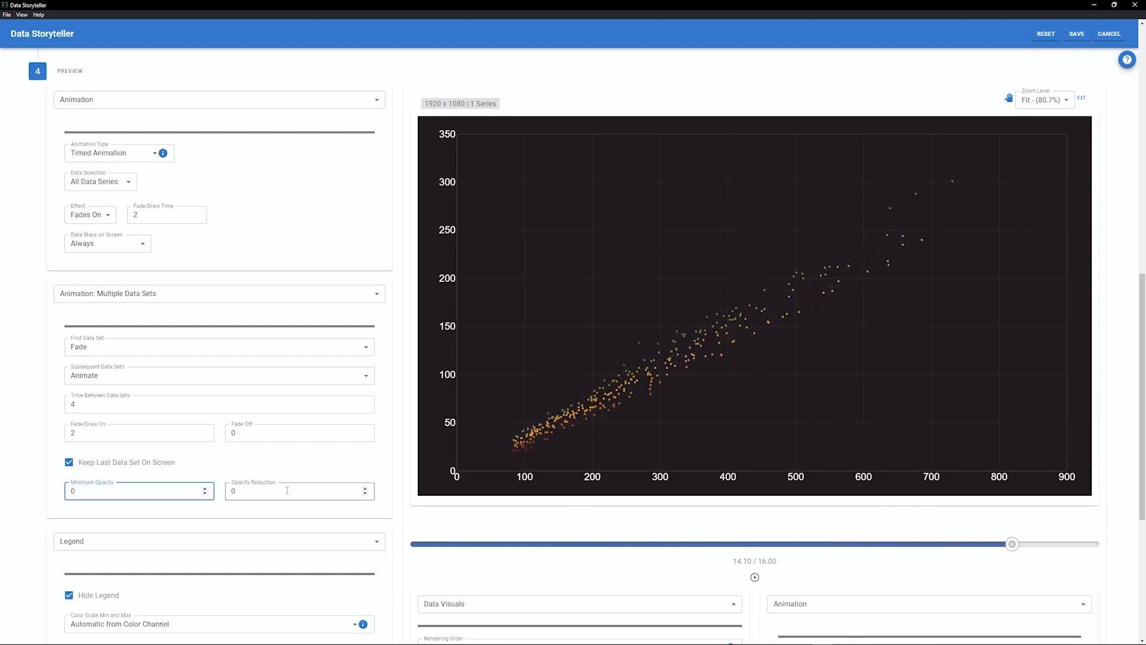
Set Opacity Reduction to 50 for the previous data sets and play the preview
left_click(287, 490)
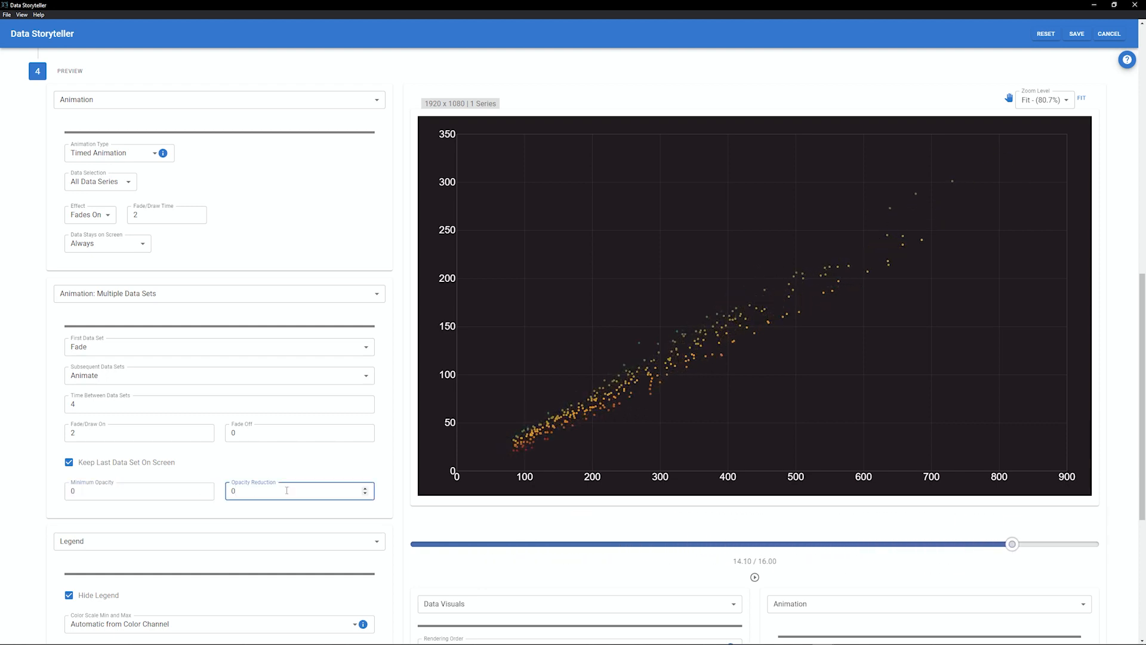
key("ctrl+a")
type("50")
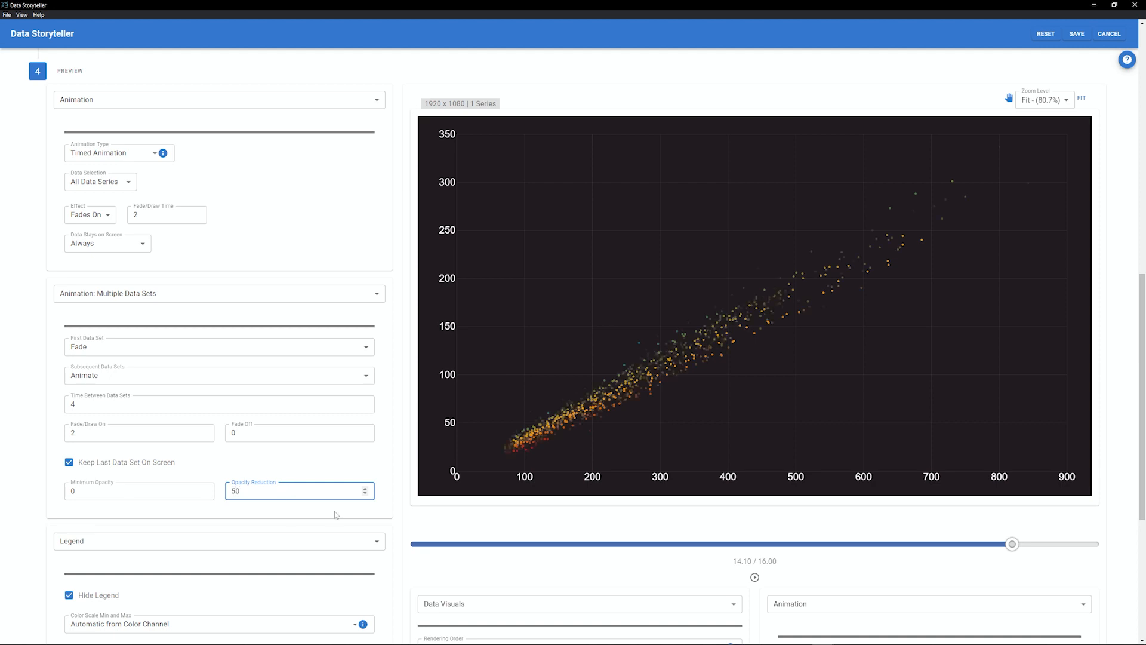
left_click(755, 578)
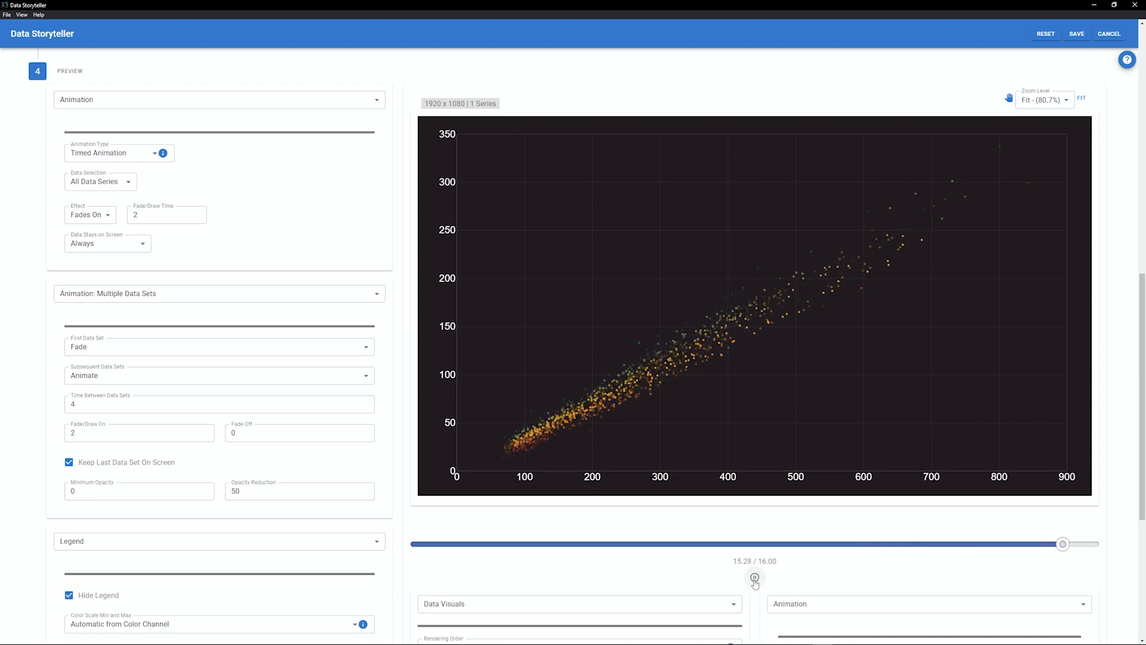
Look through the 1880, 1890, 1900 and 1910 data sets of the US map chart
left_click(197, 381)
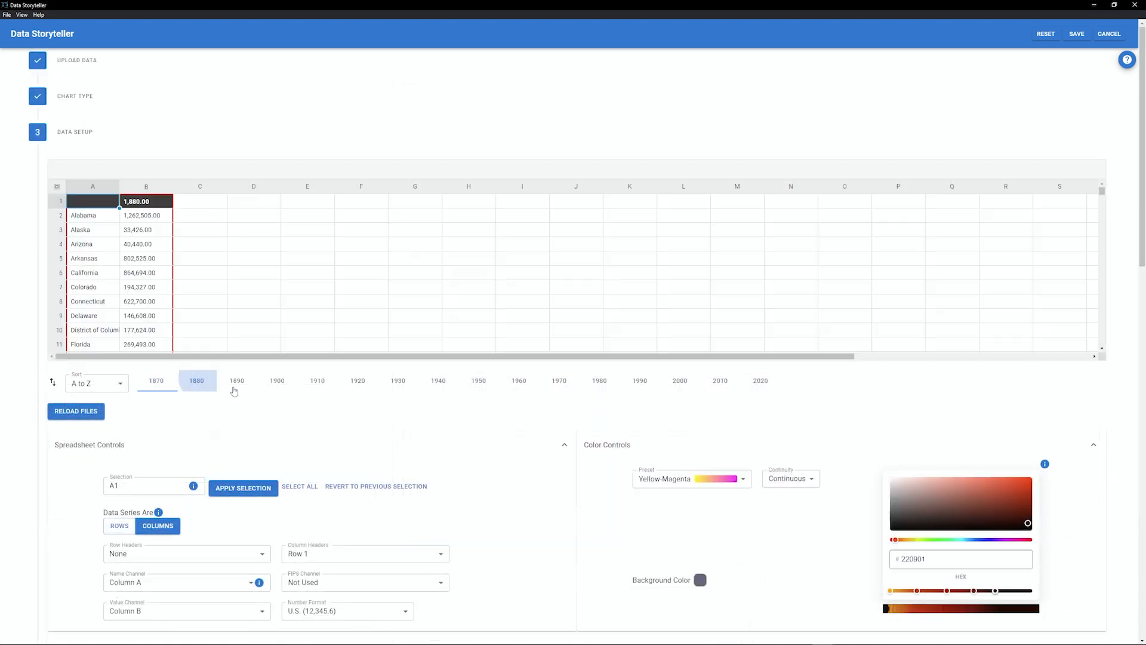
left_click(237, 380)
left_click(277, 380)
left_click(317, 381)
scroll(399, 409, "down", 10)
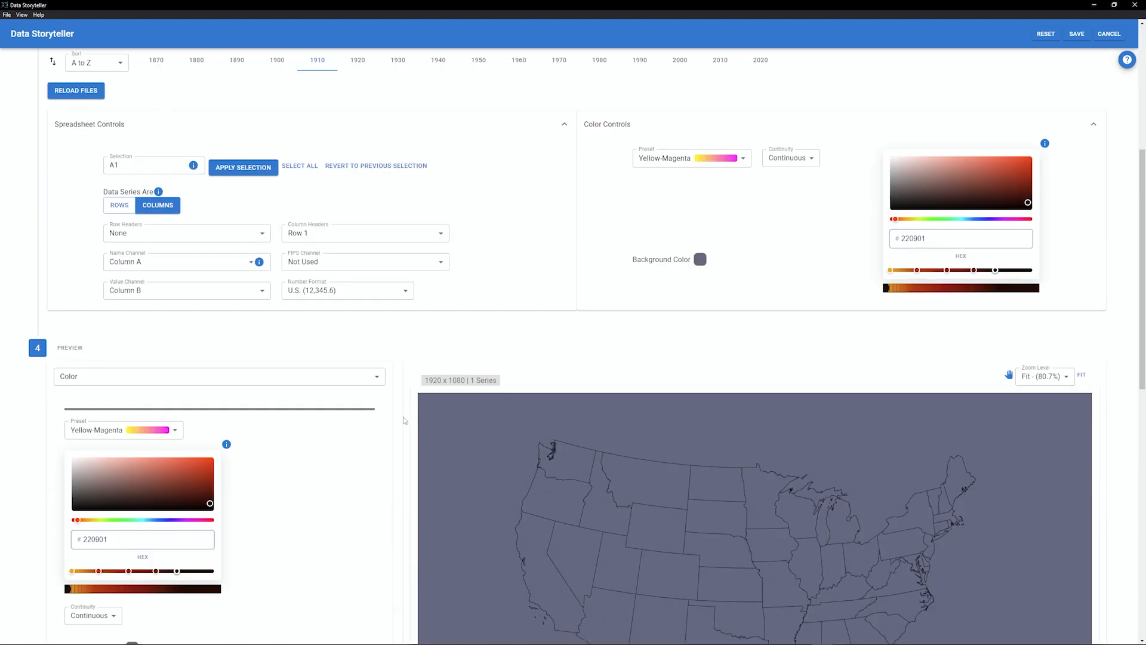
Show the Animation: Multiple Data Sets settings in place of the map's Color settings and open Time Between Data Sets for editing
scroll(276, 210, "up", 1)
left_click(253, 159)
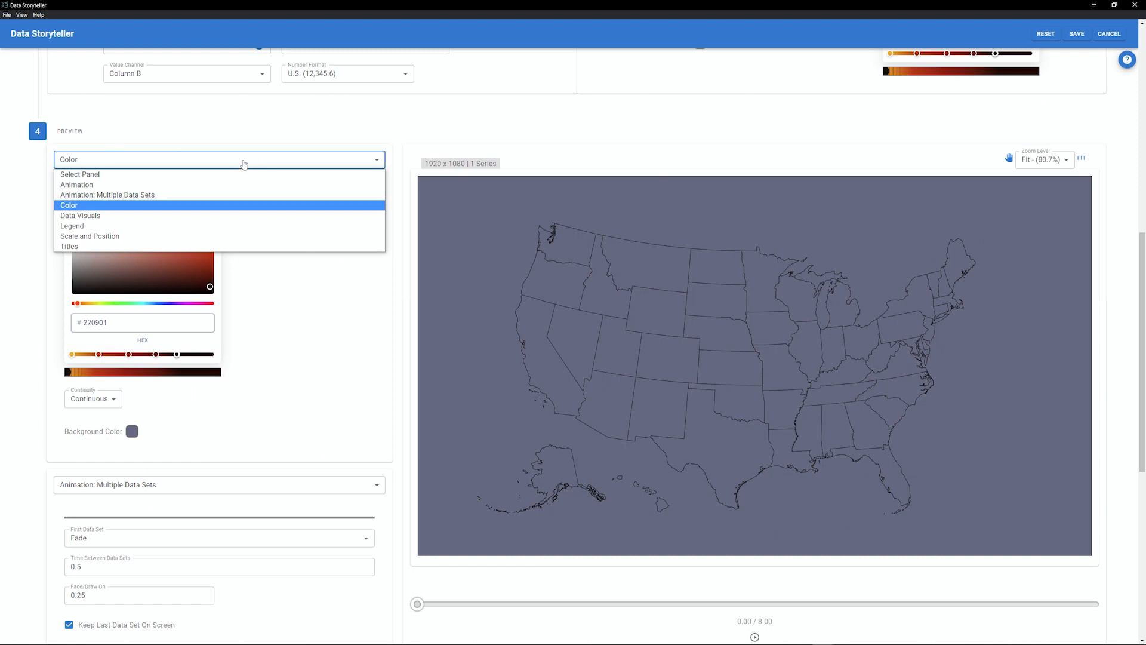
left_click(158, 196)
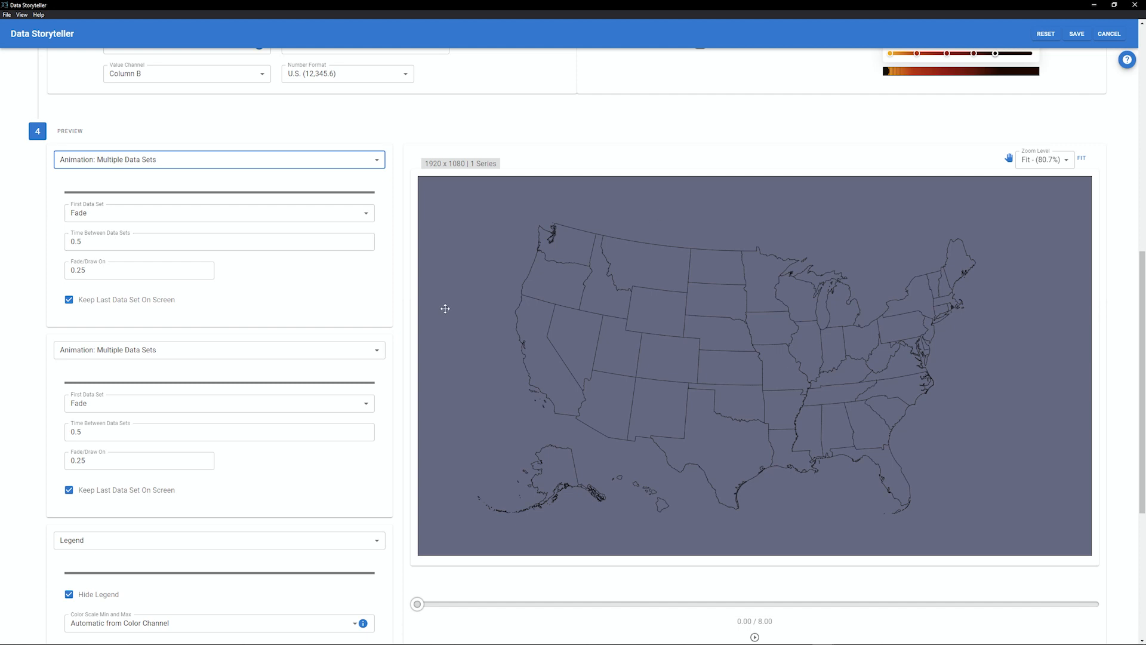
left_click(111, 241)
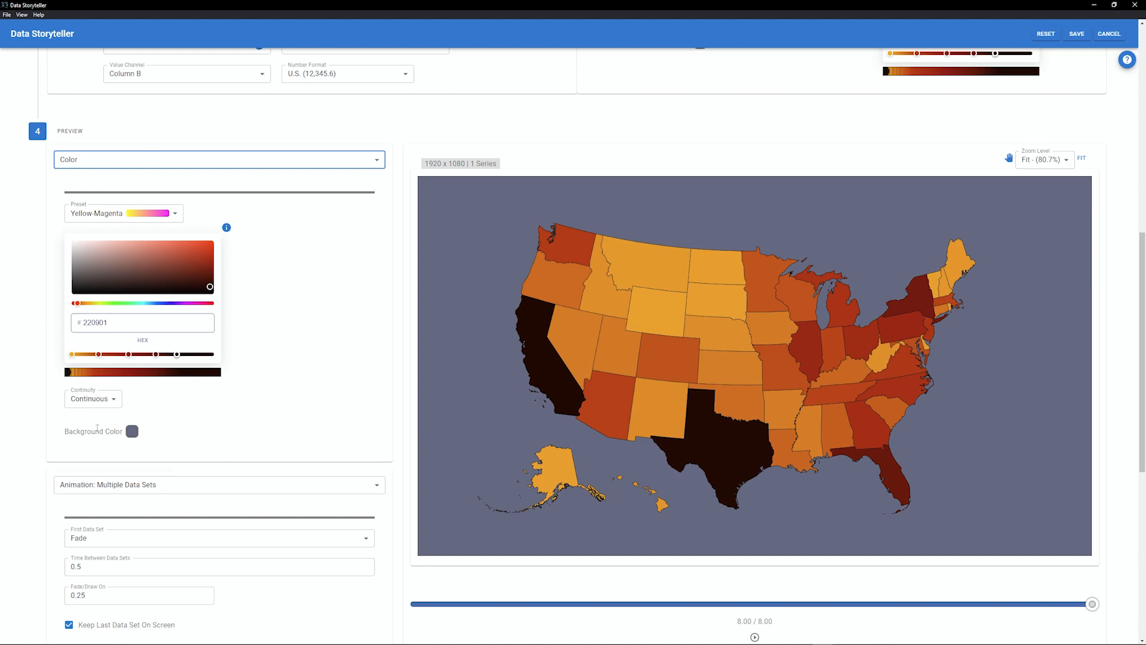
Set the map's color Continuity to Discrete and play the preview of the state color changes
left_click(92, 399)
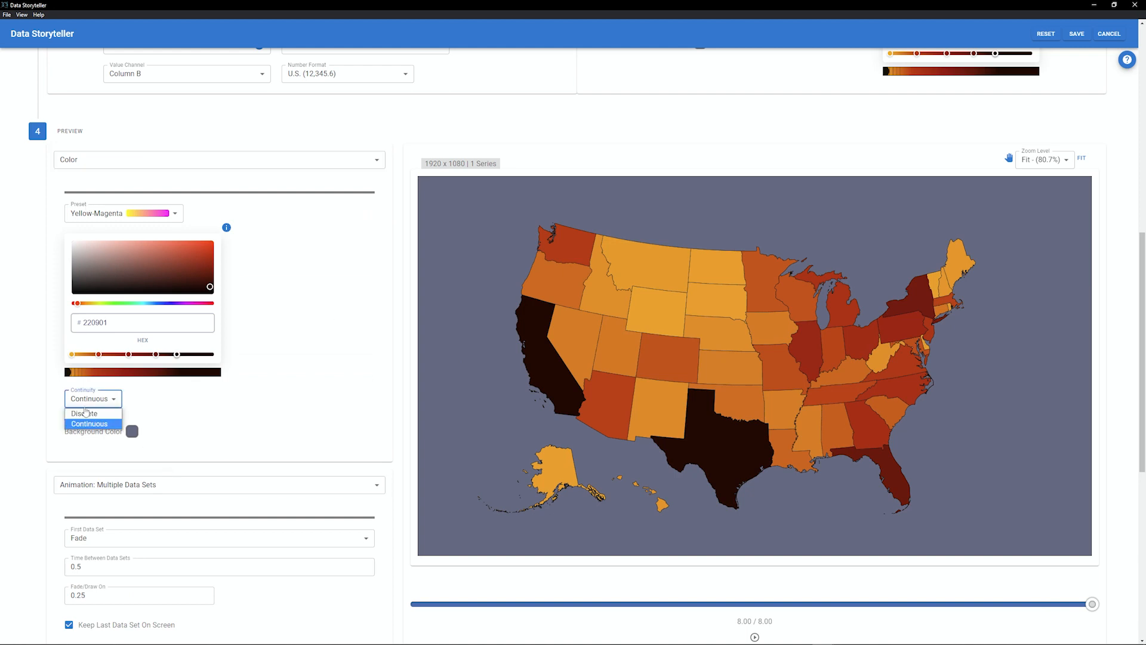
left_click(84, 416)
left_click(754, 637)
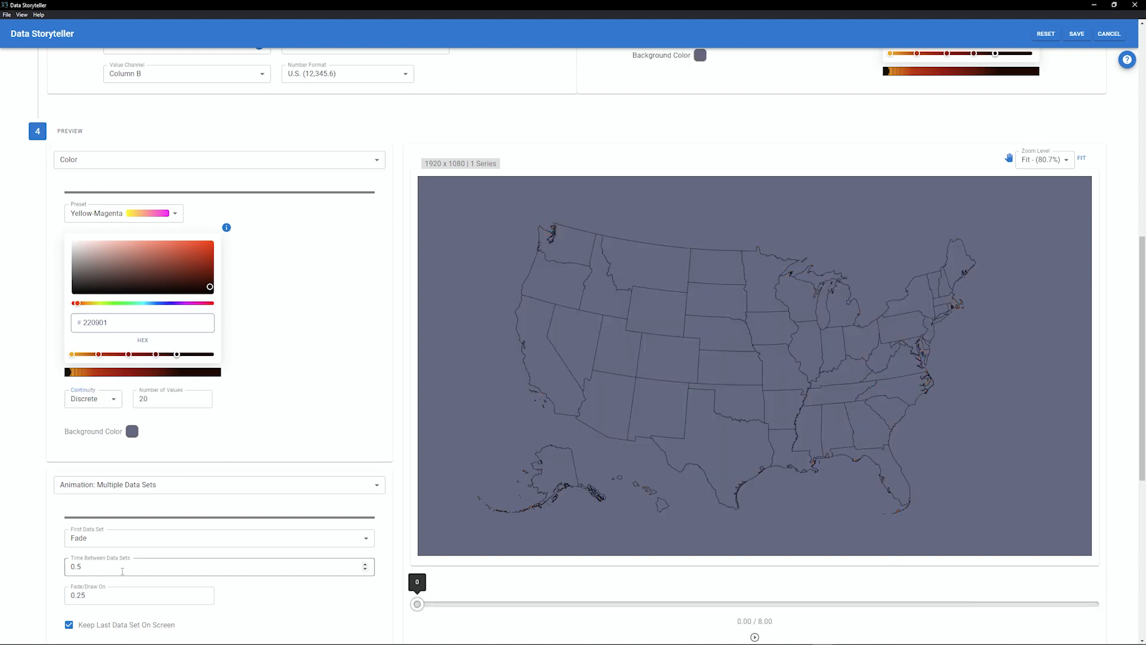
left_click(755, 637)
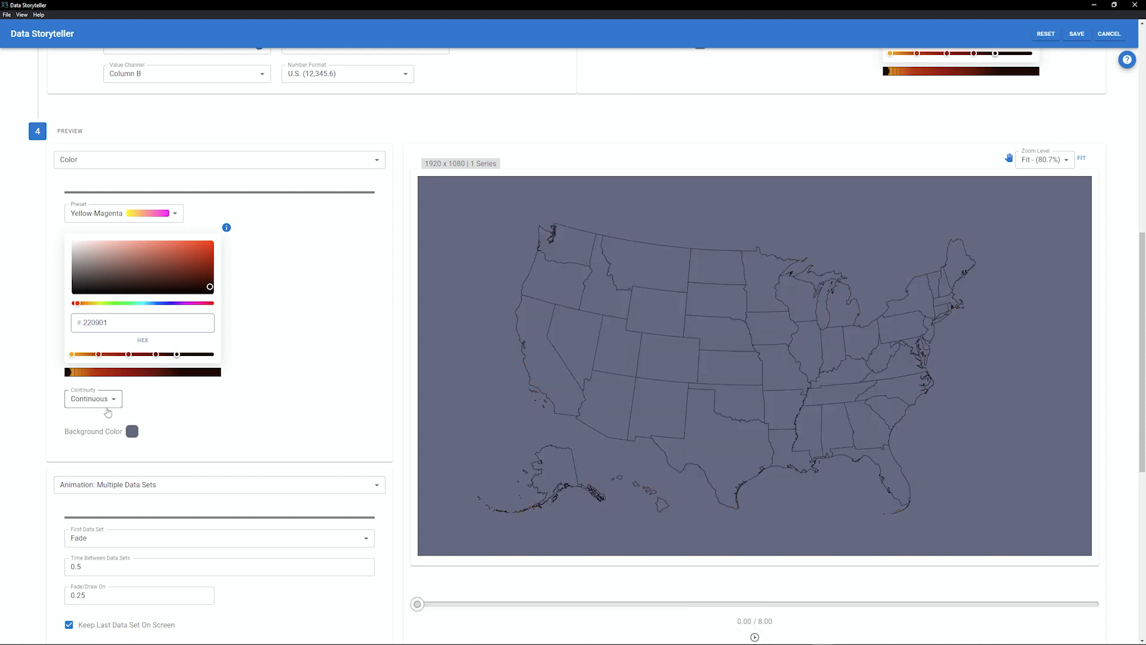
Return the map's color Continuity to Continuous and play the preview again
left_click(108, 412)
left_click(94, 425)
left_click(755, 637)
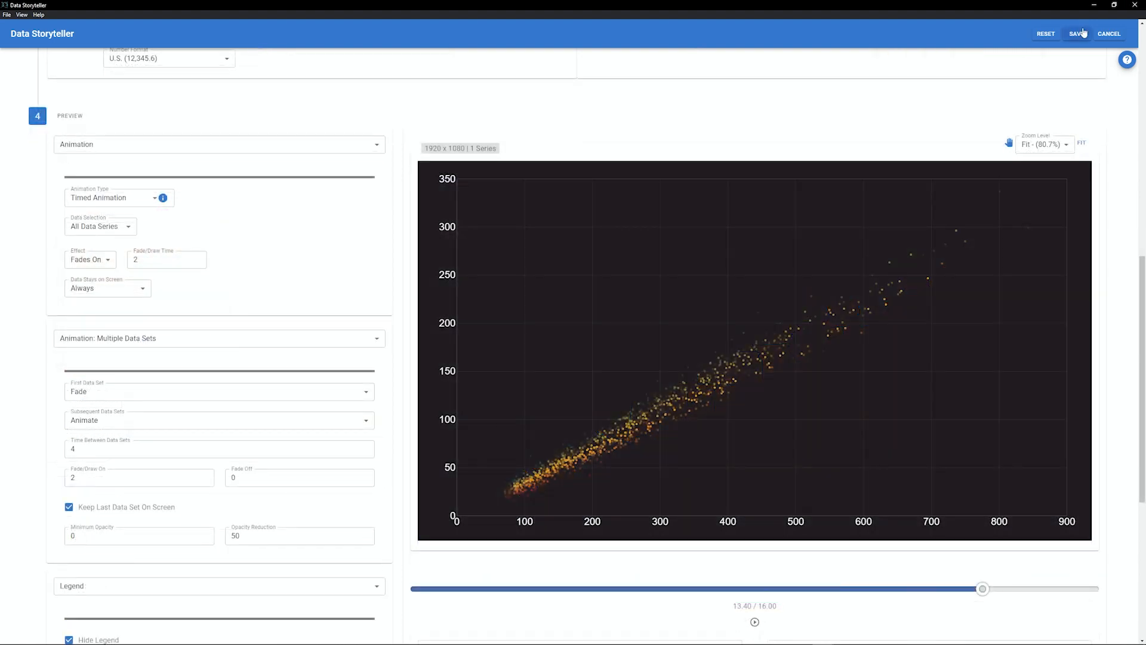
Save the scatter chart back to After Effects and expand the effect's Time Between Data Sets and Fade/Draw On controls
left_click(1078, 33)
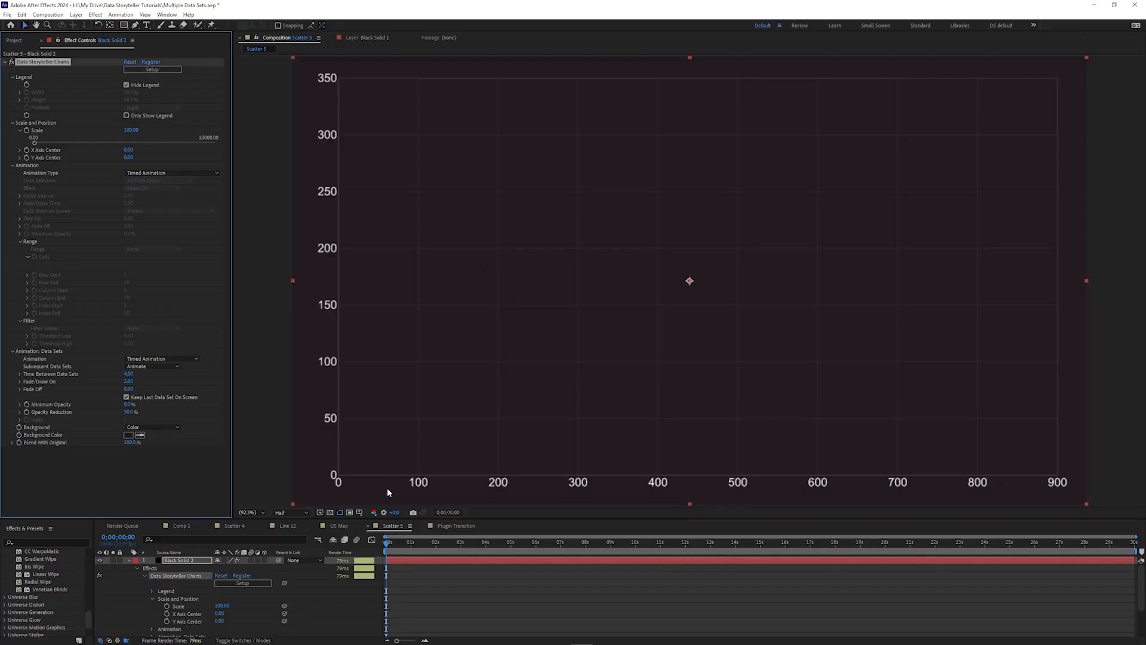
left_click(20, 382)
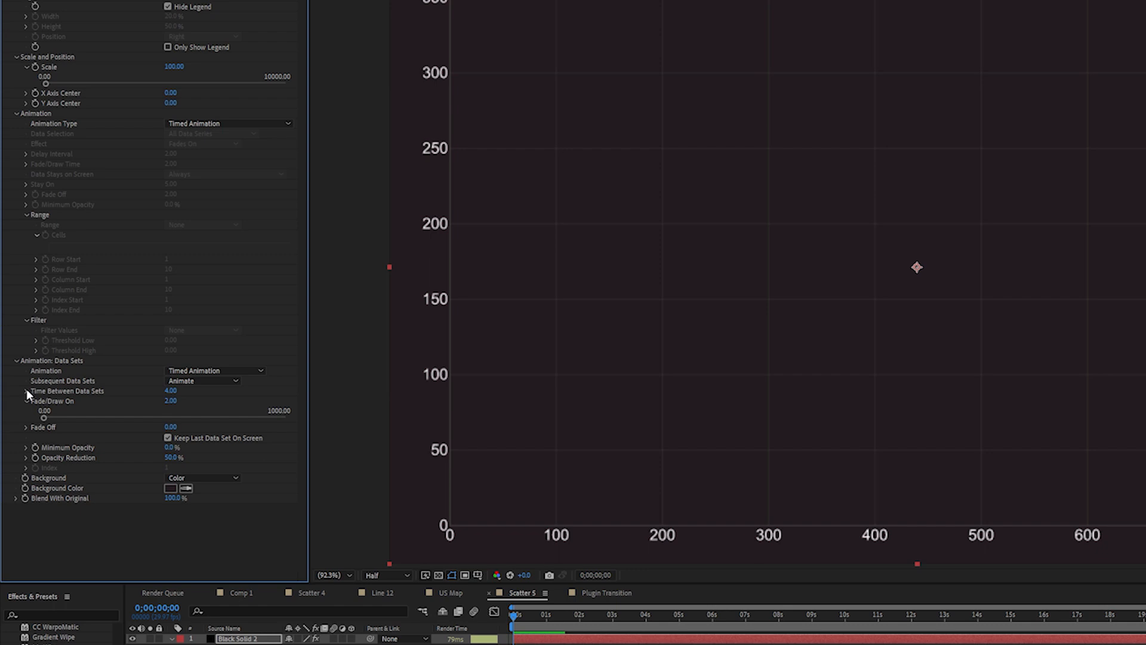
left_click(26, 391)
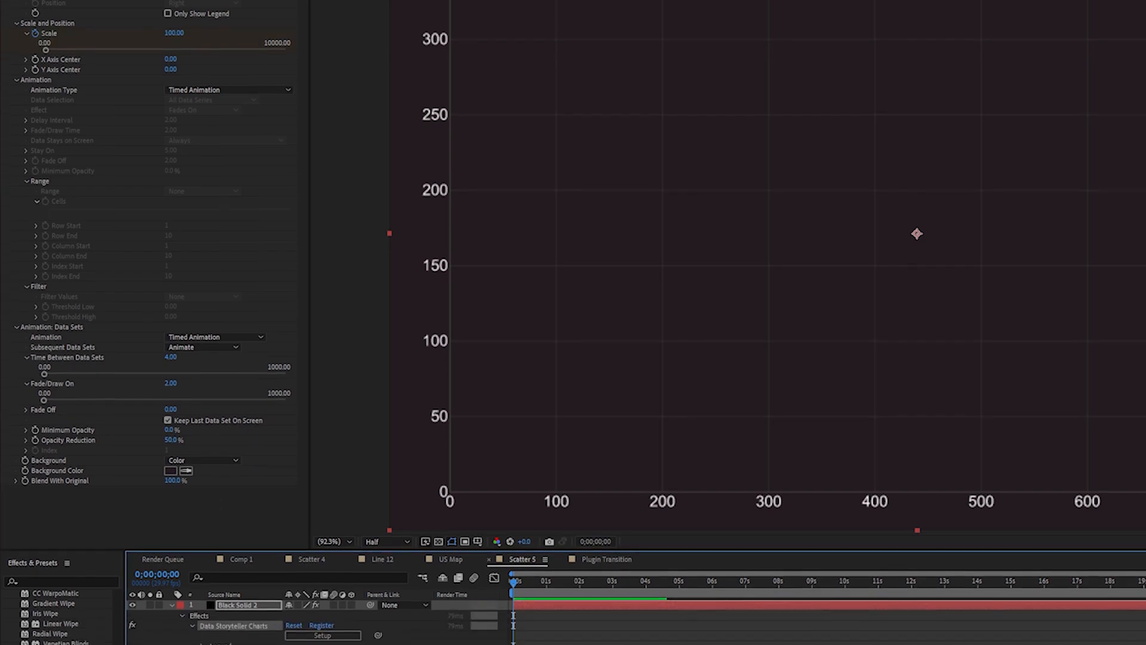
Add a keyframe for the chart's Scale at 3 seconds and play the composition from the start
left_click(613, 516)
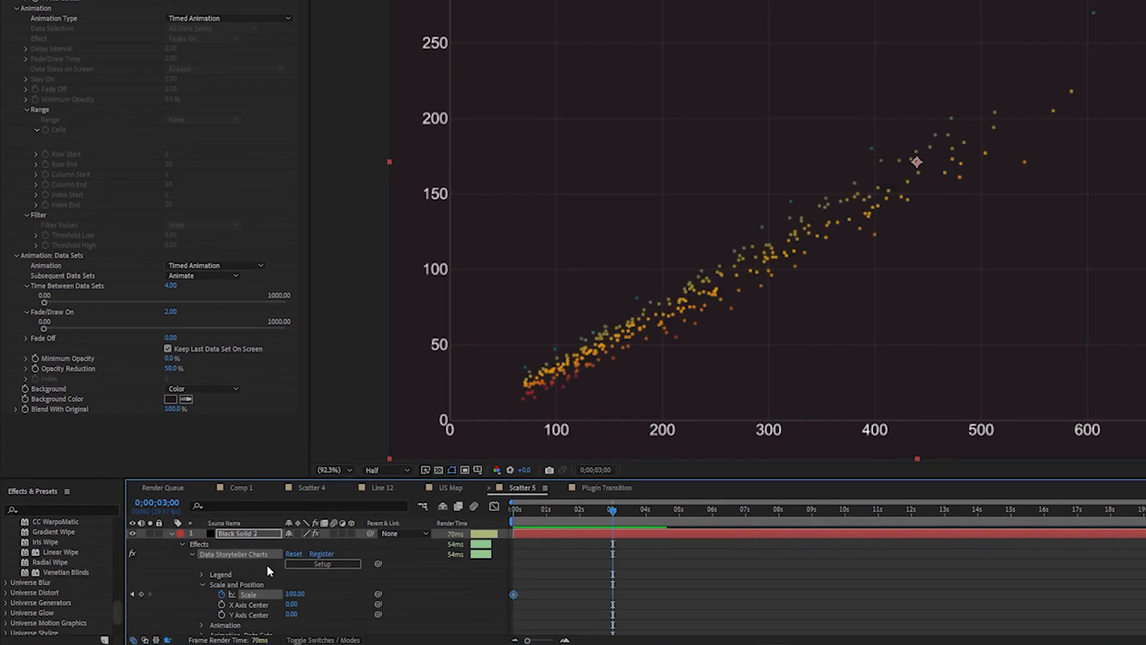
left_click(142, 594)
key("Home")
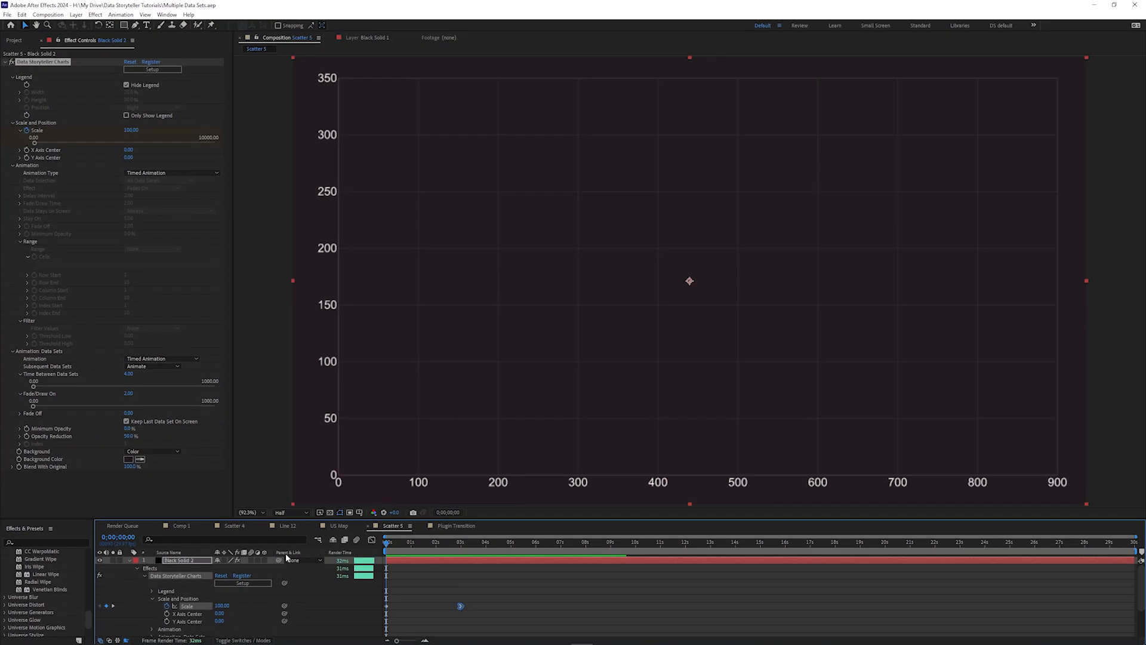
key("space")
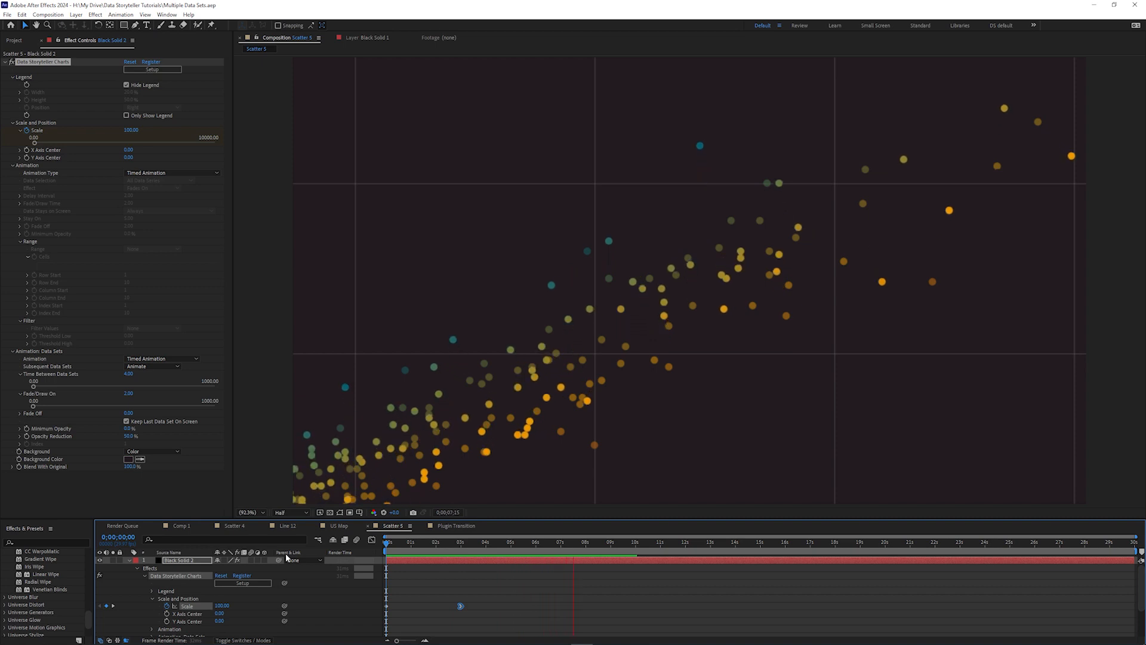
Reopen the chart's setup in Data Storyteller and select Top Shooters 2019-2020.csv among the uploaded data files
left_click(155, 69)
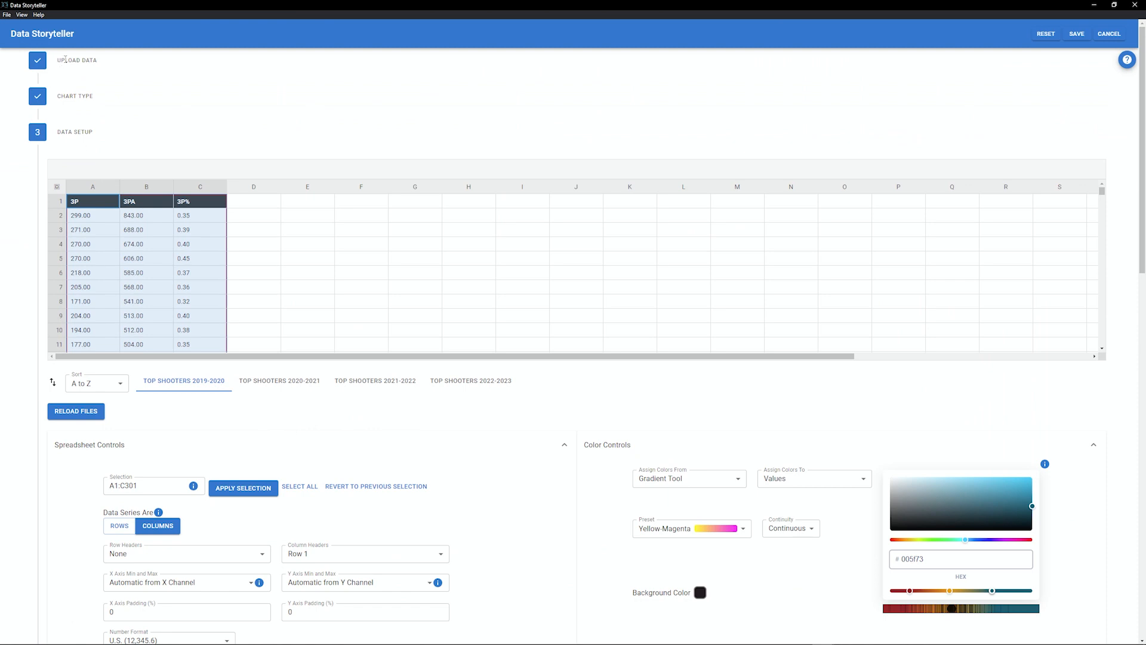
left_click(65, 60)
left_click(68, 242)
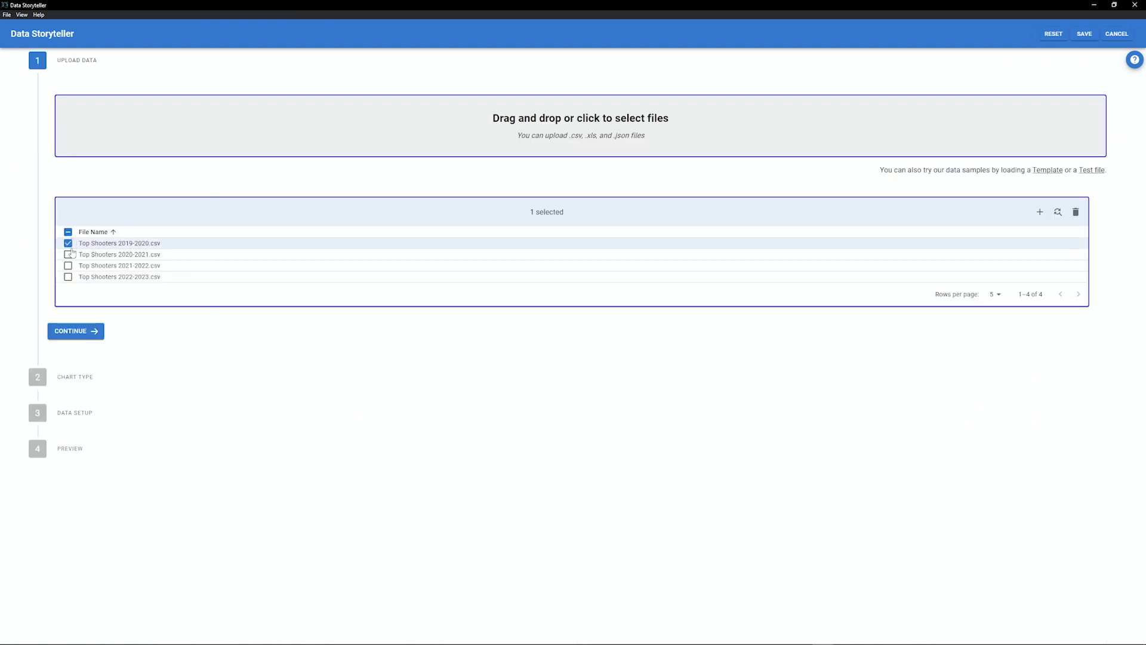
Go on to the chart type selection and choose the Scatter chart for the Top Shooters data
left_click(134, 387)
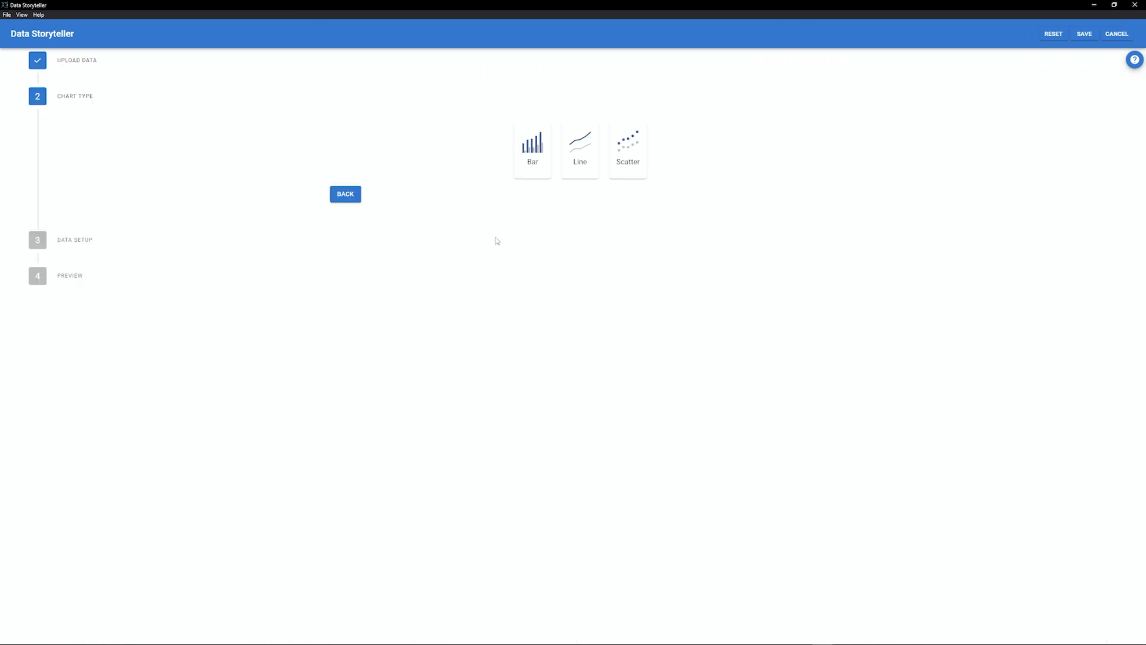
left_click(638, 174)
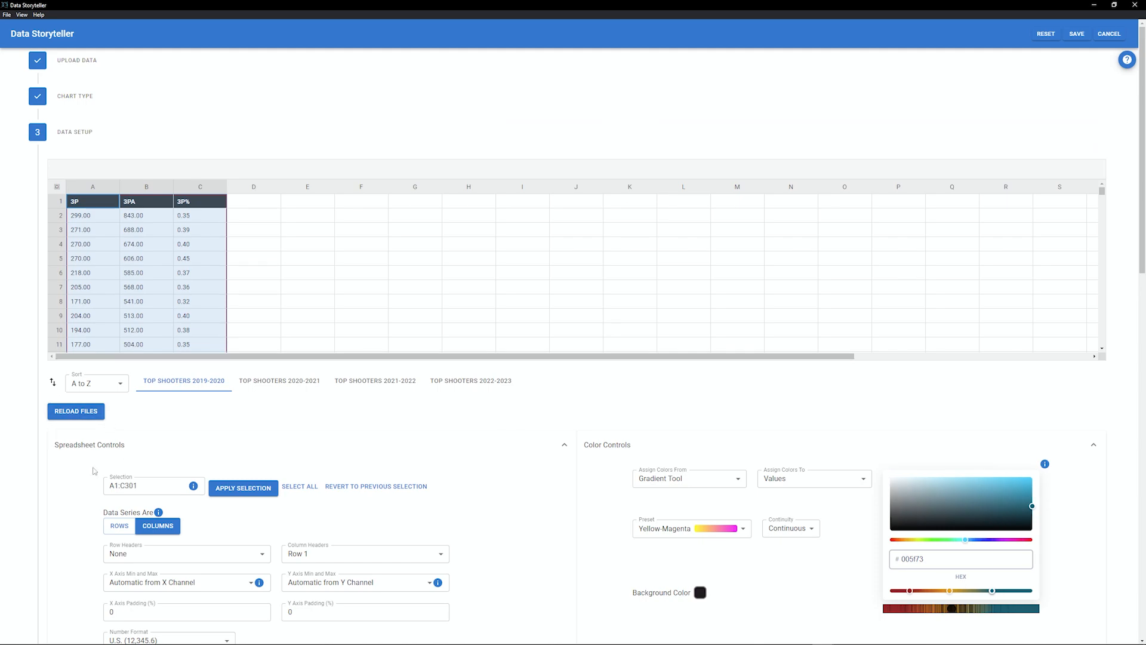